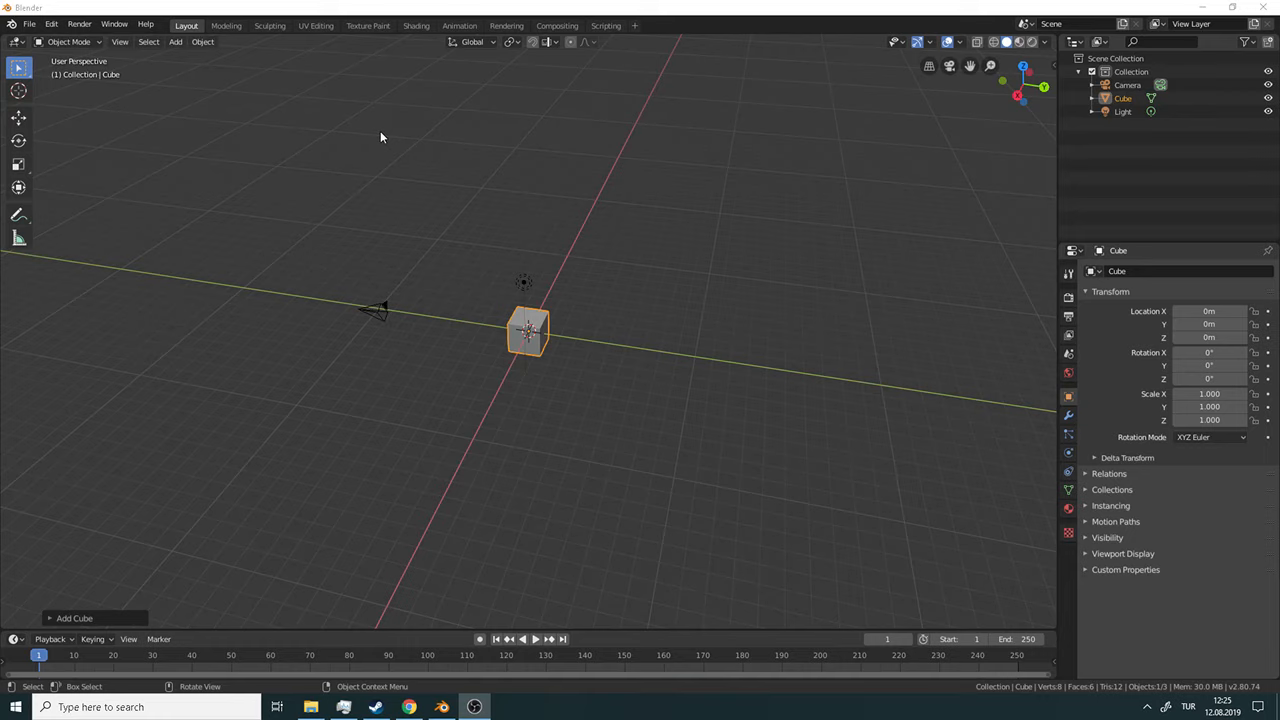
Show the viewport's transform properties and inspect them for the light and the cube, leaving the cube selected.
left_click(425, 158)
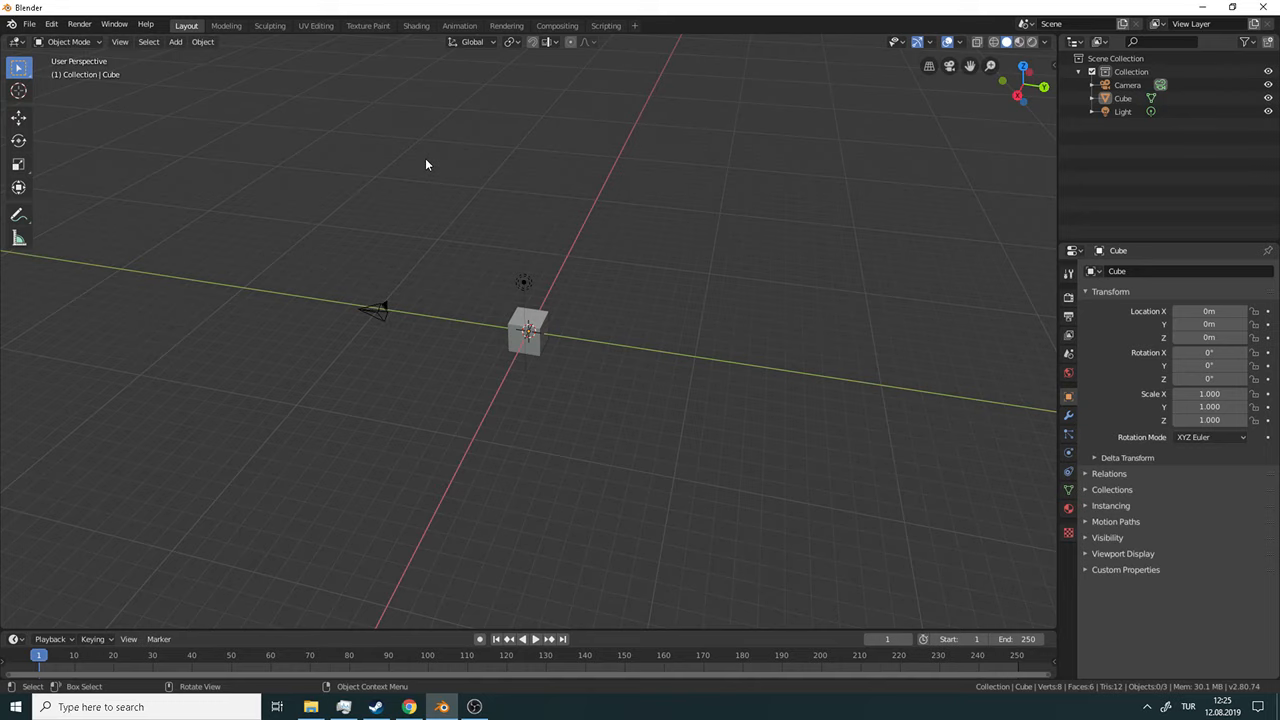
key("n")
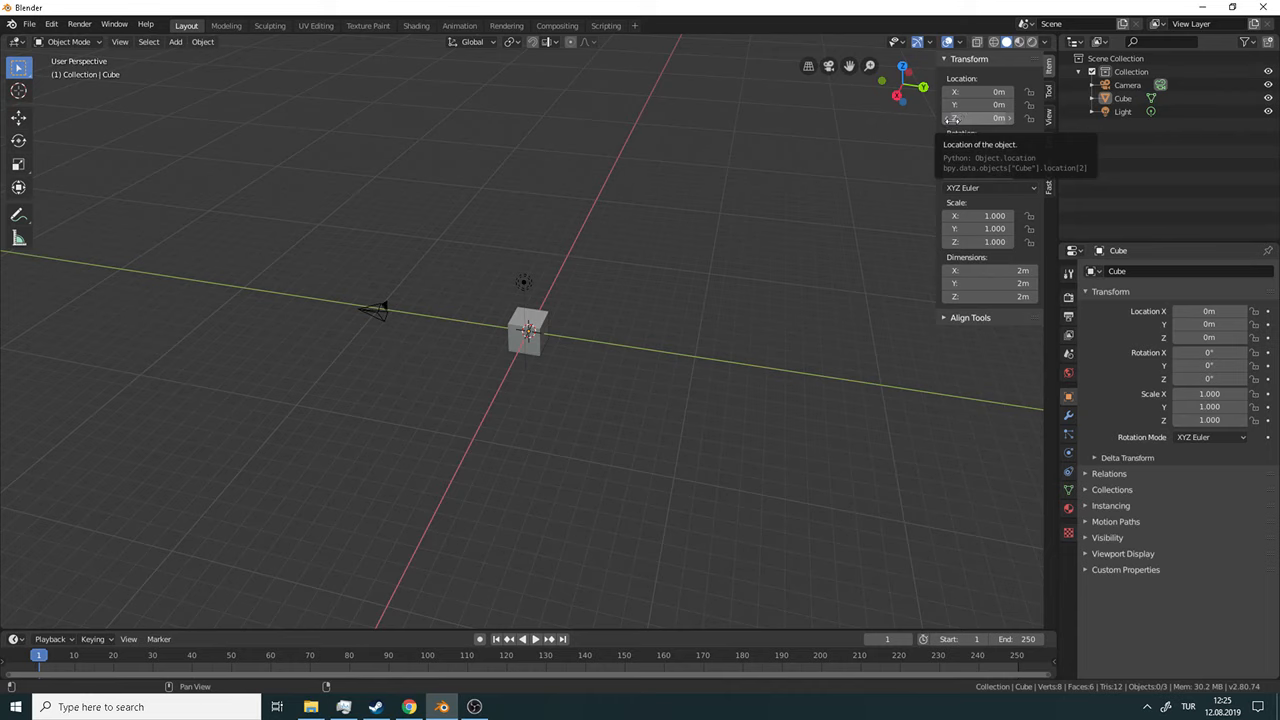
left_click(523, 283)
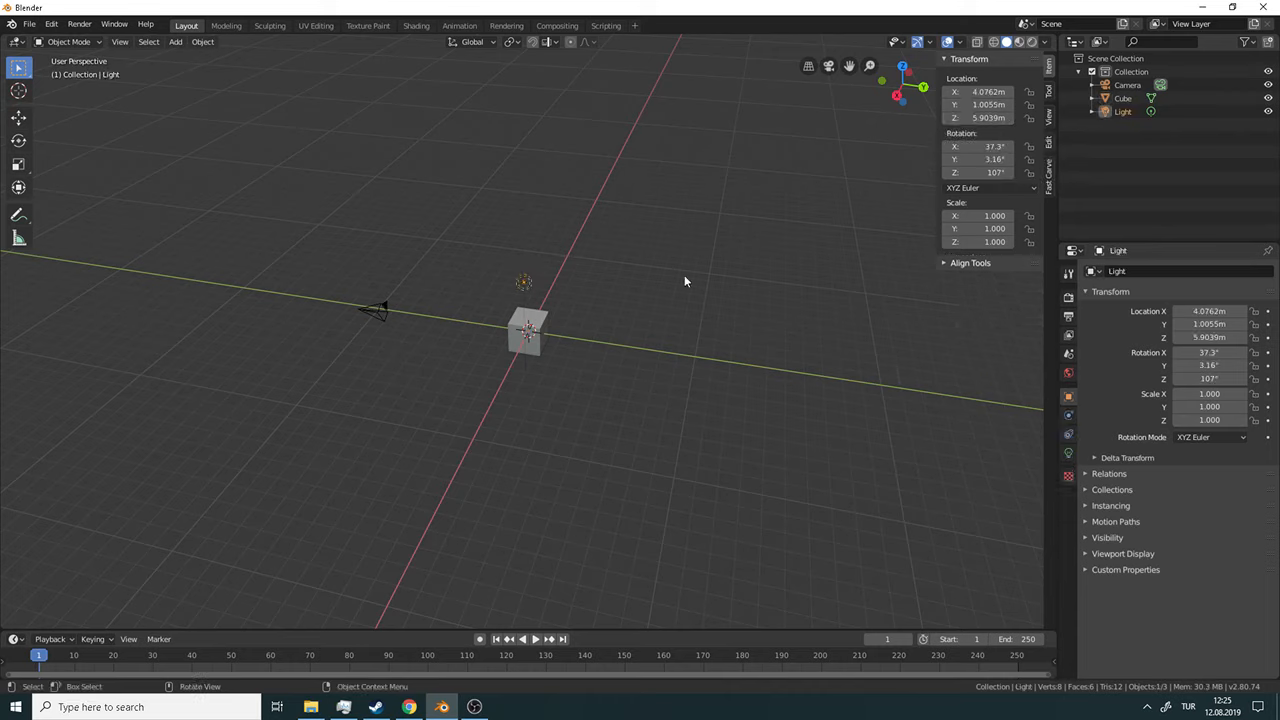
left_click(522, 324)
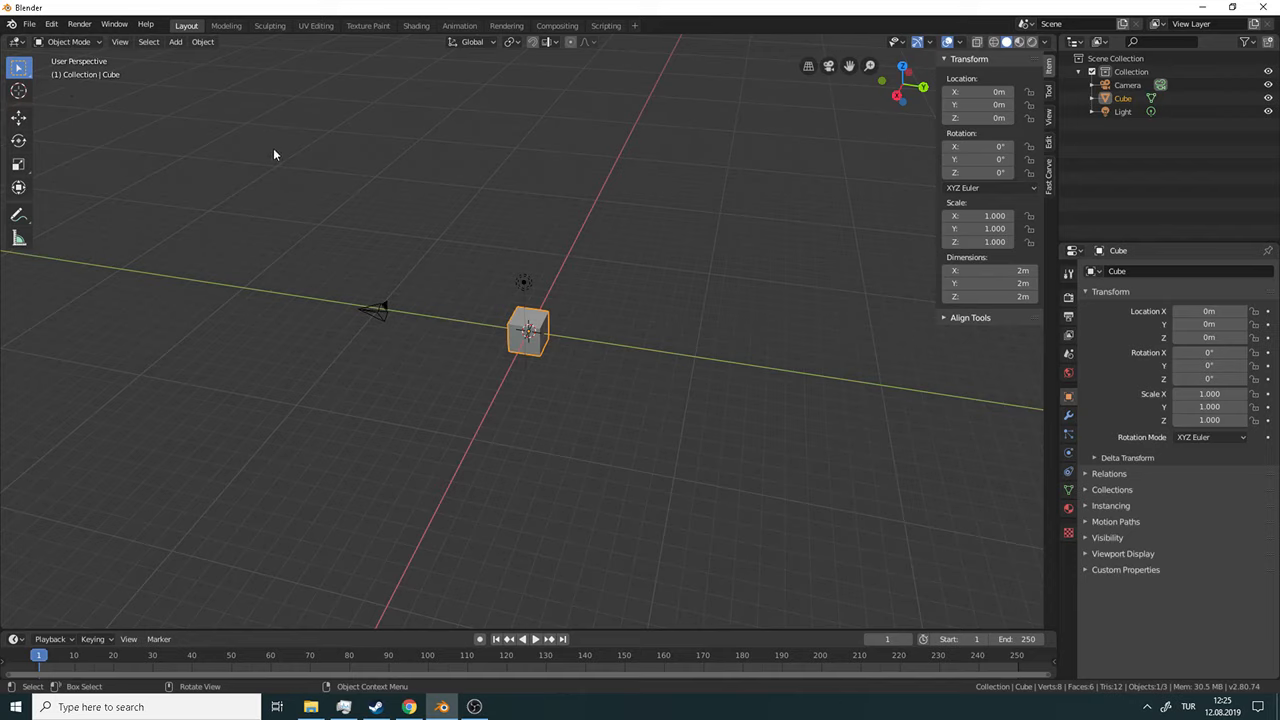
Switch the selected cube from Object Mode to Edit Mode.
left_click(100, 41)
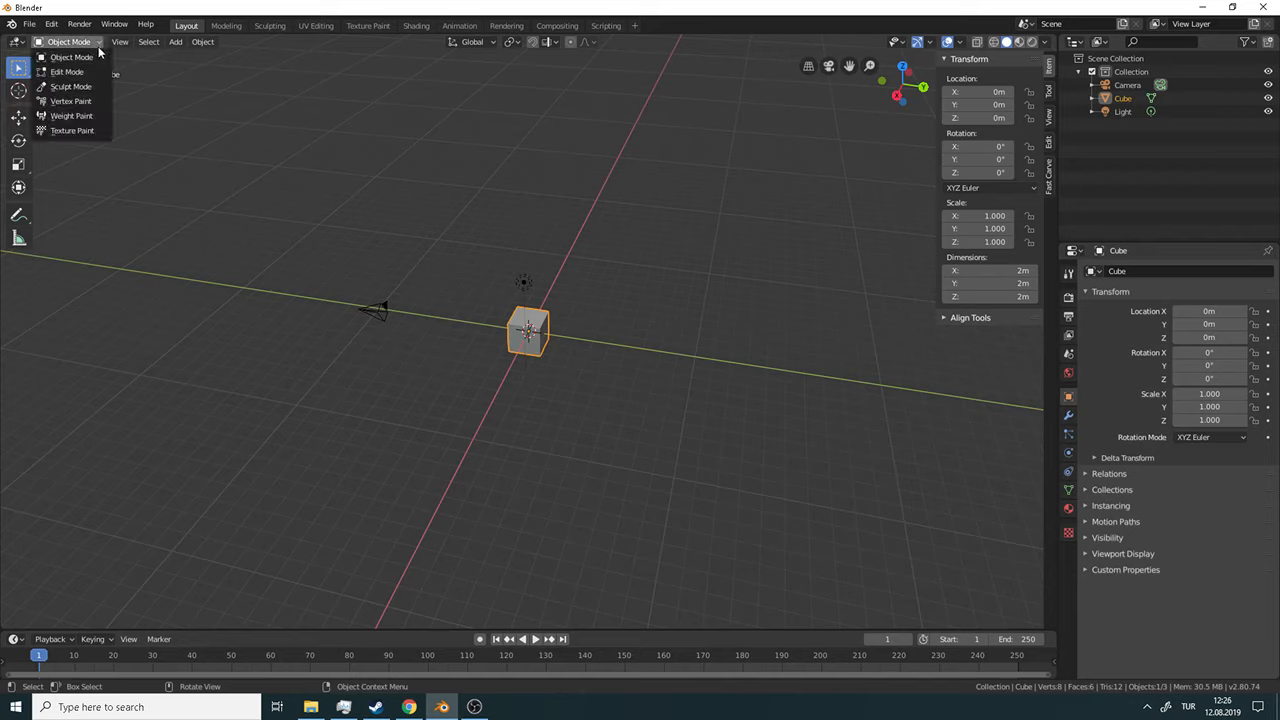
left_click(95, 41)
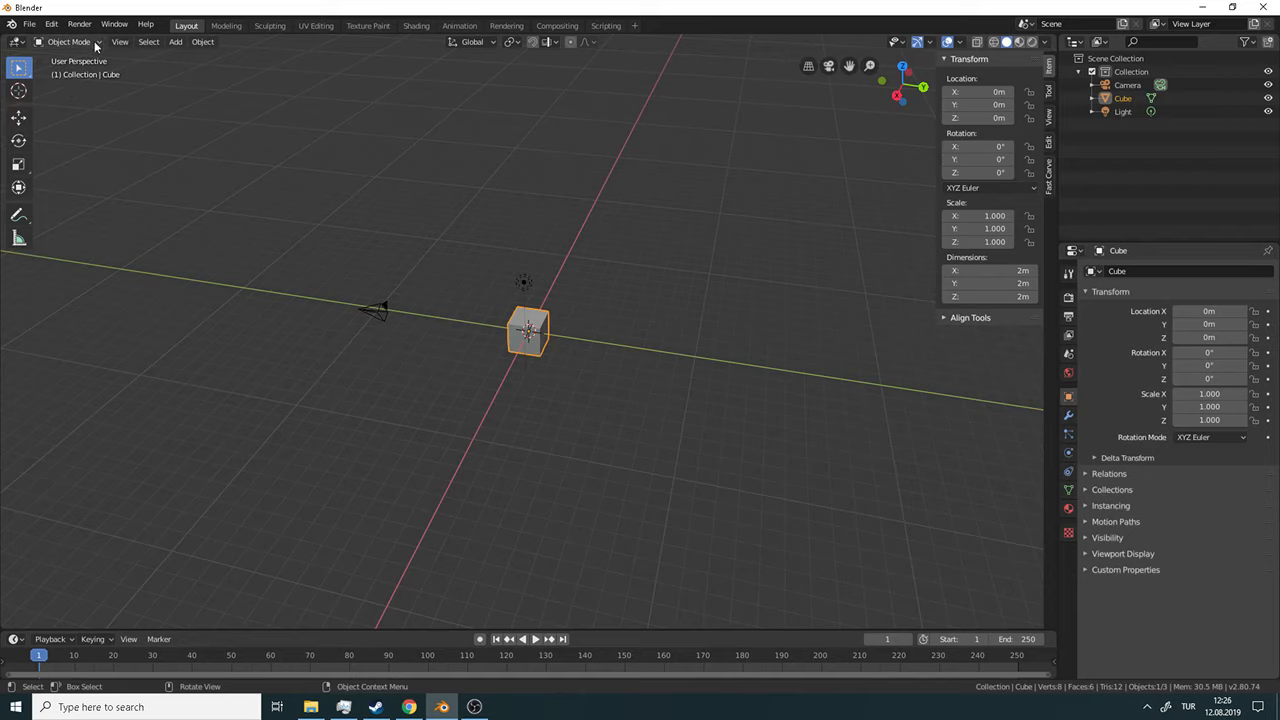
left_click(96, 42)
left_click(98, 45)
left_click(376, 192)
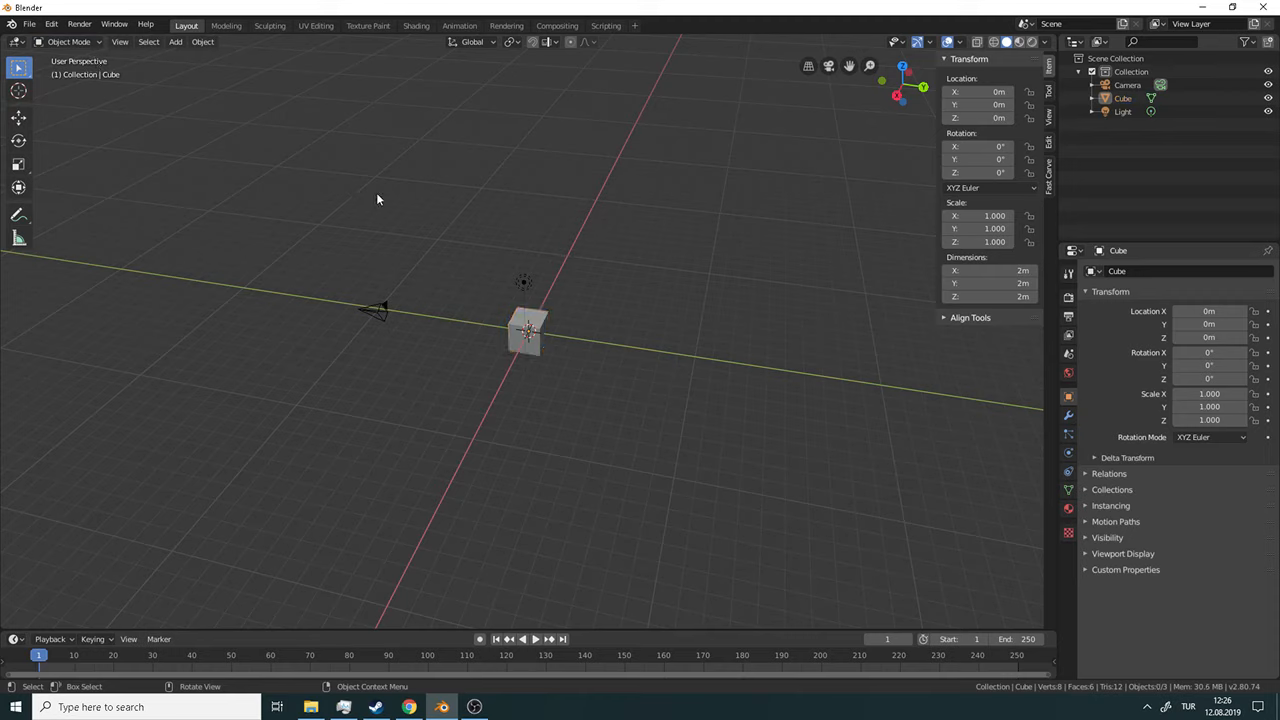
left_click(537, 325)
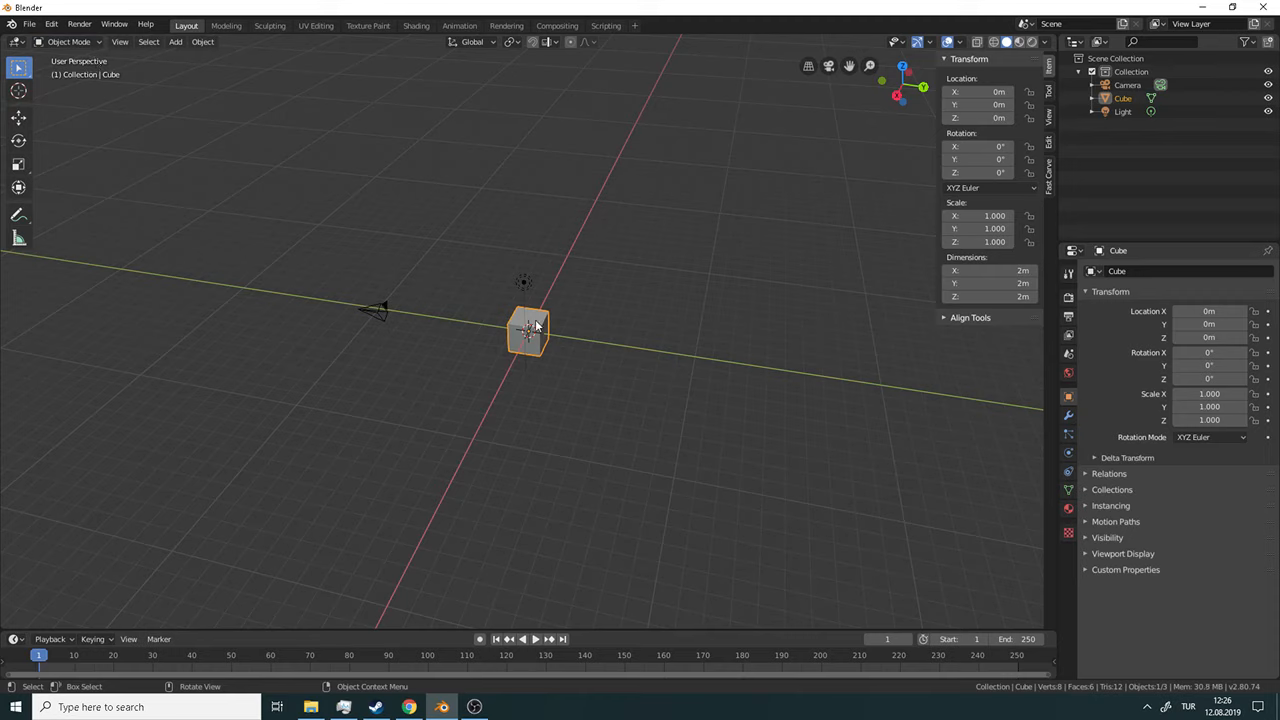
left_click(94, 41)
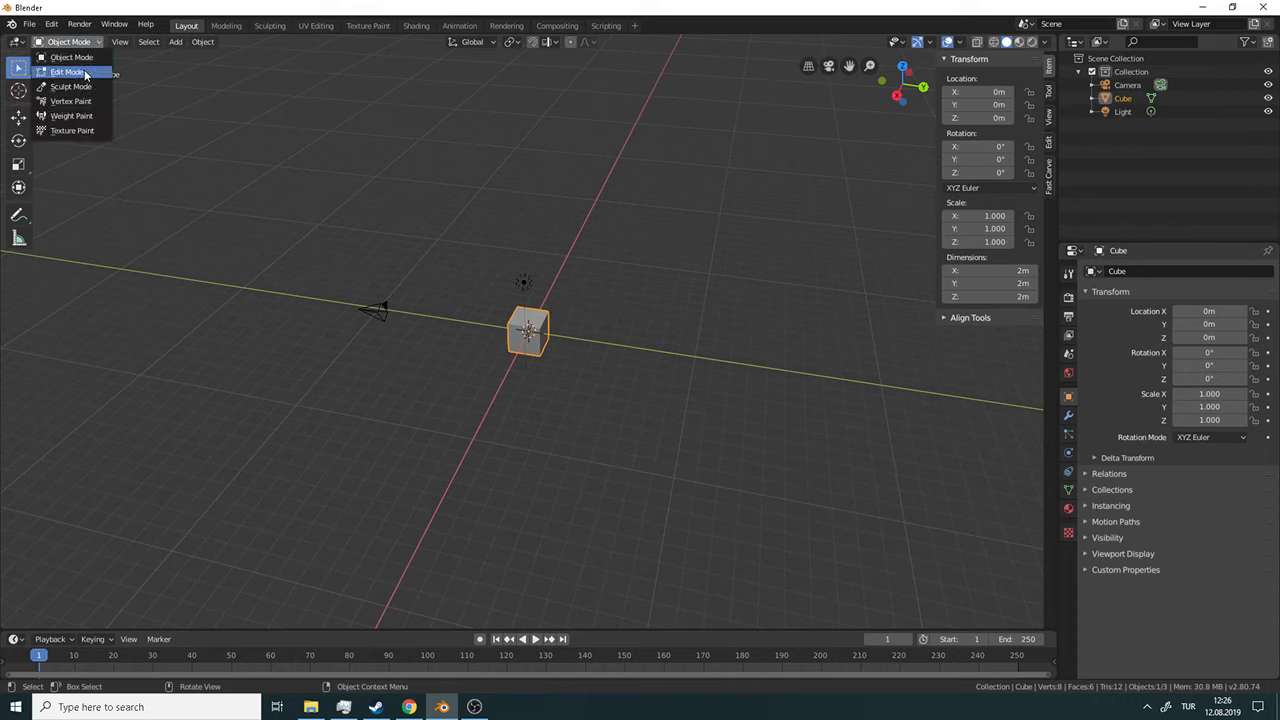
left_click(87, 73)
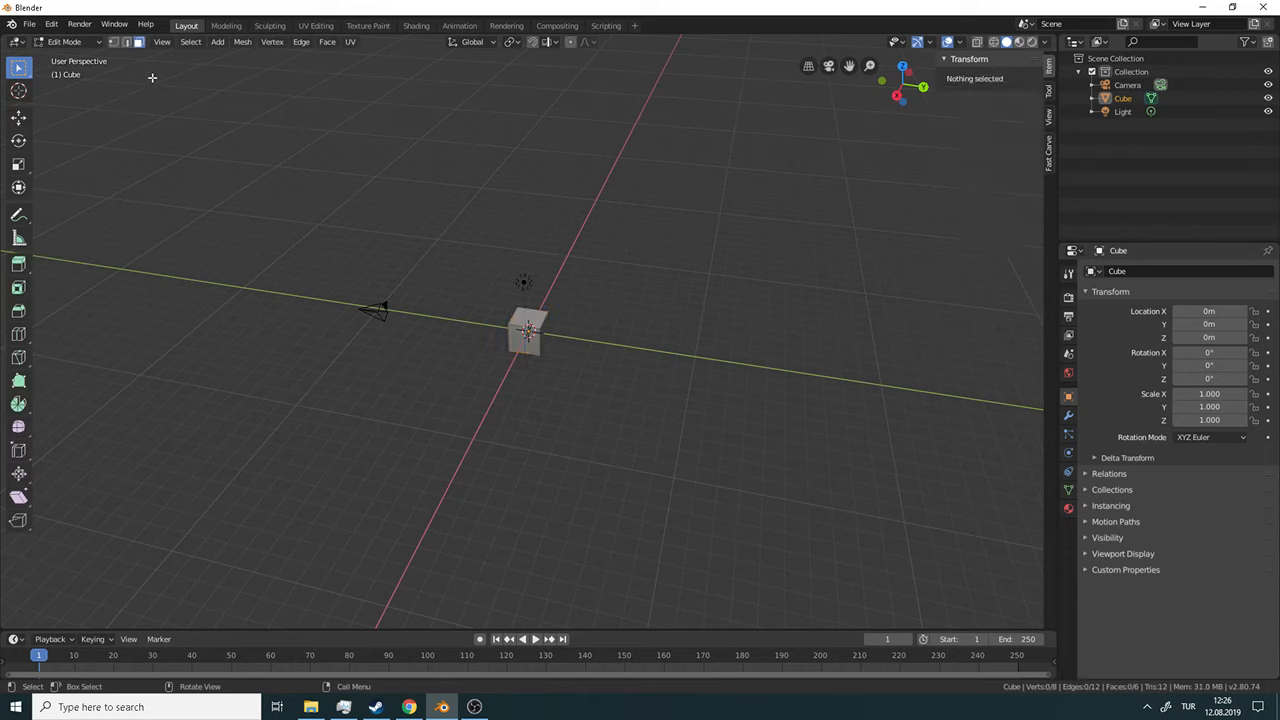
Try the vertex and edge selection modes and return to face selection.
left_click(114, 42)
left_click(138, 44)
left_click(126, 43)
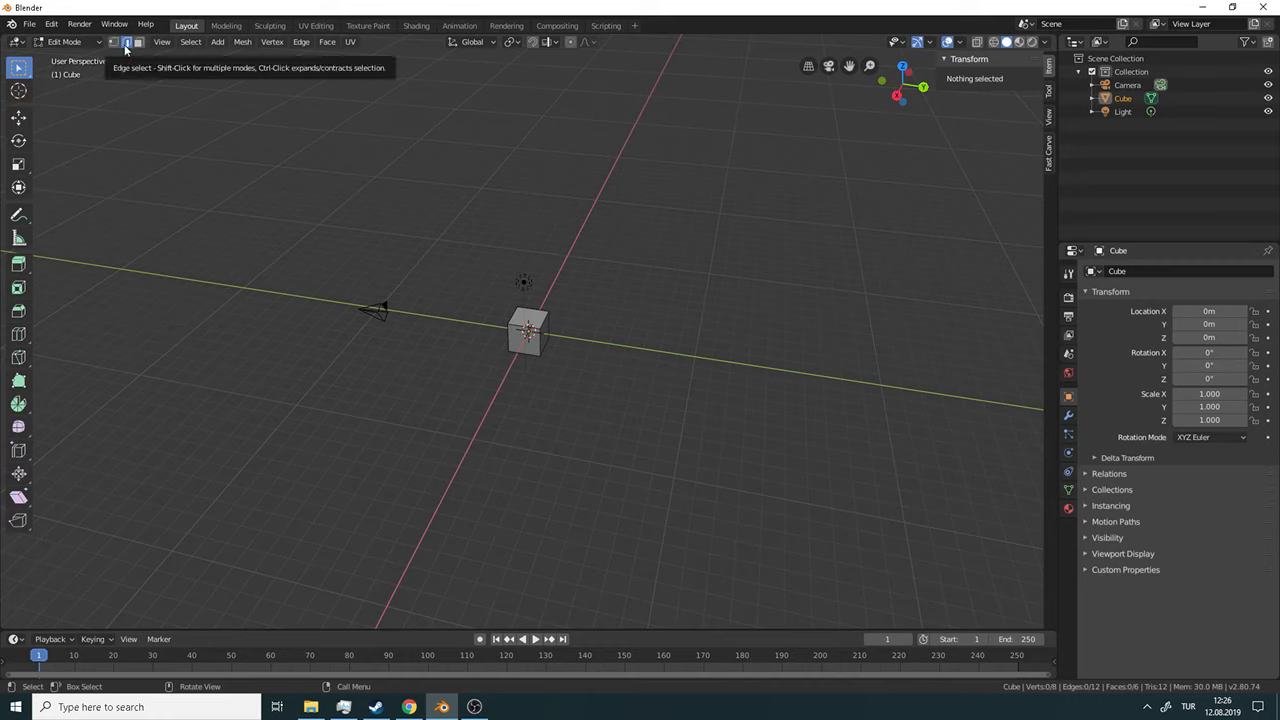
left_click(138, 42)
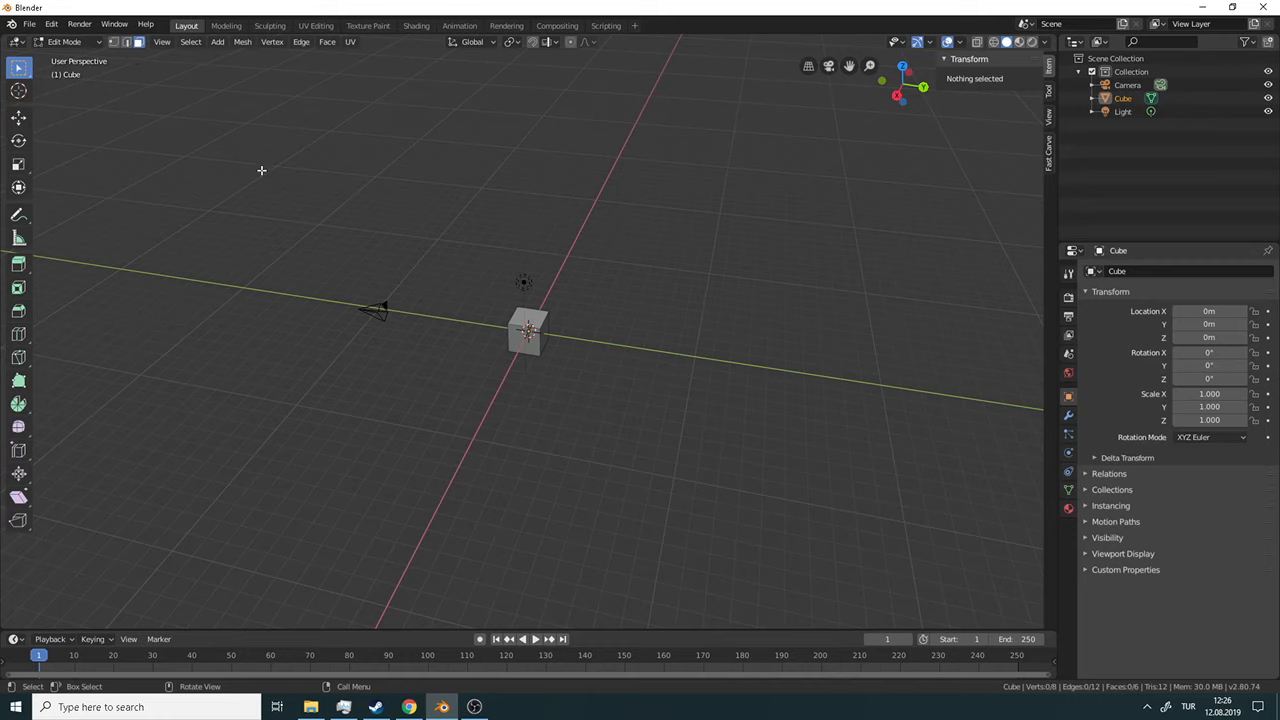
Try extruding the cube's top face 5 m along the X axis, and undo the extrusion.
left_click(530, 320)
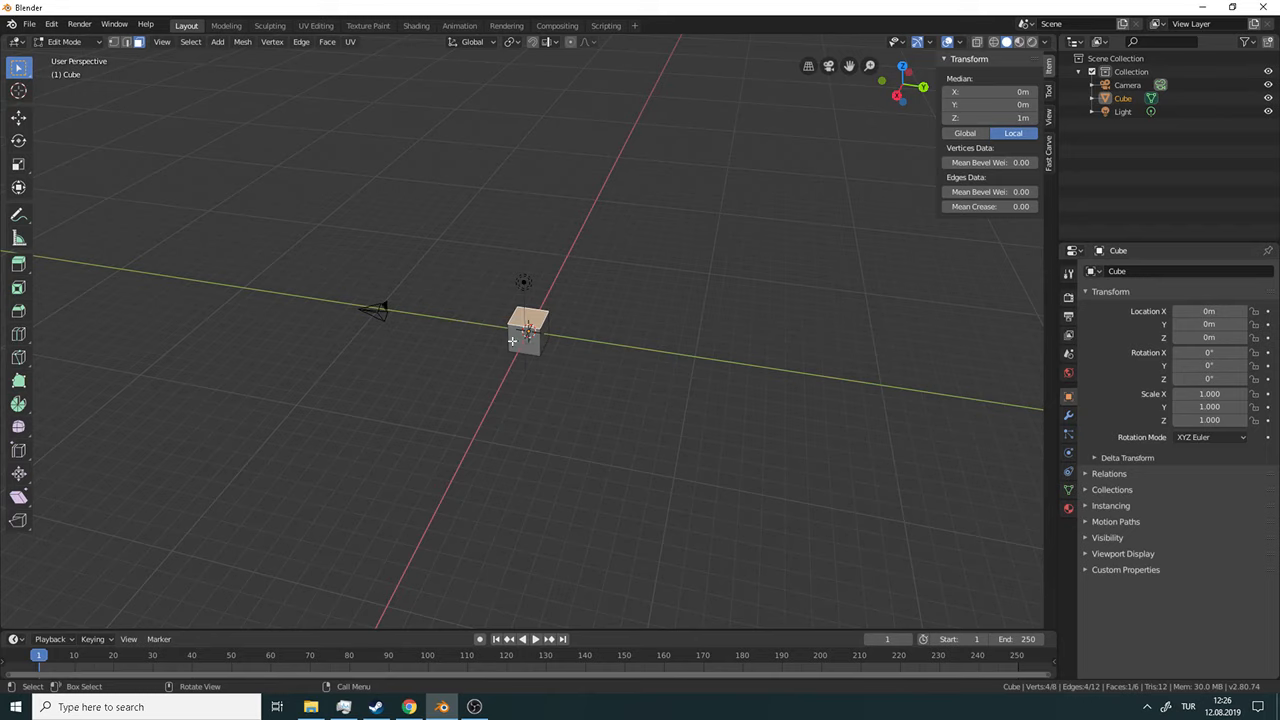
key("e")
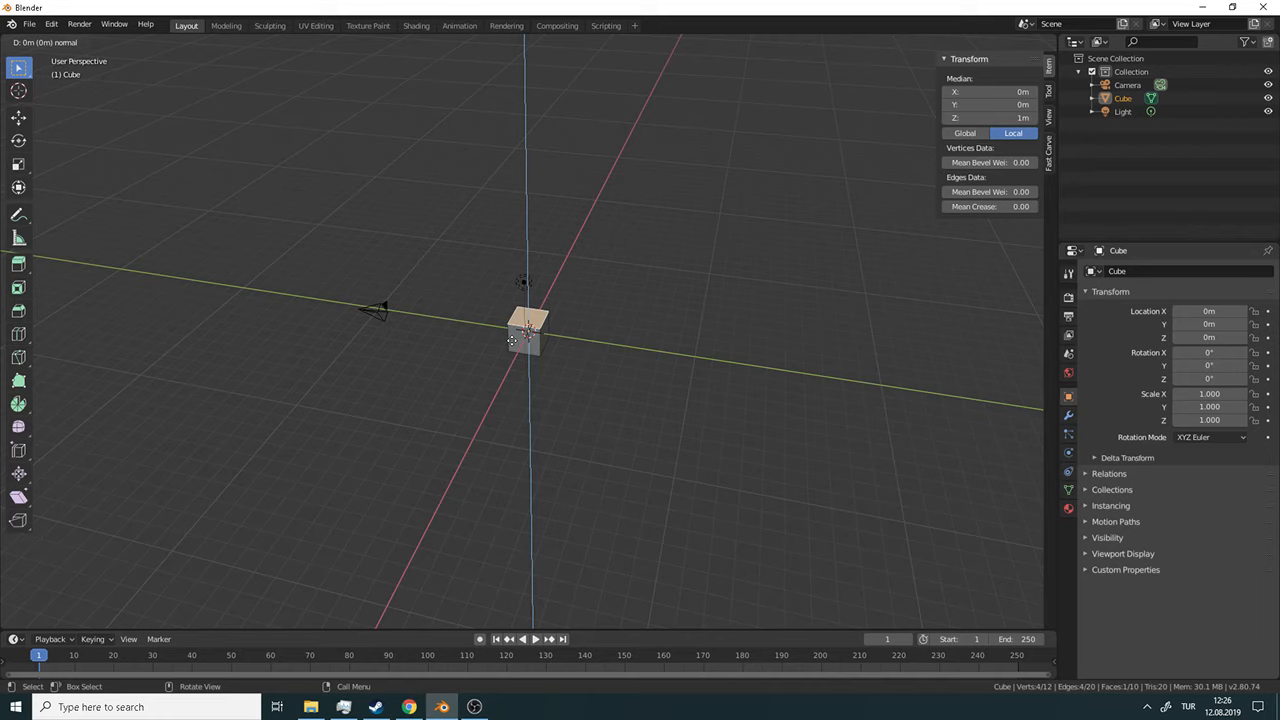
type("5")
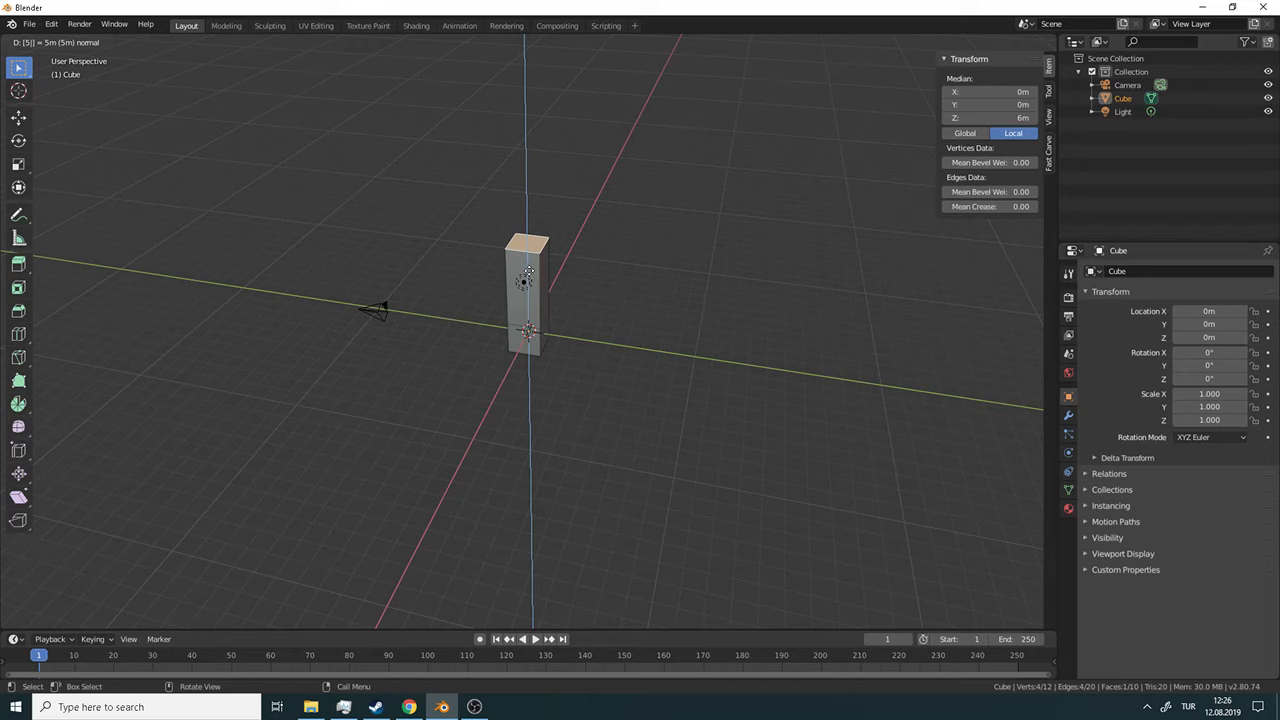
type("x")
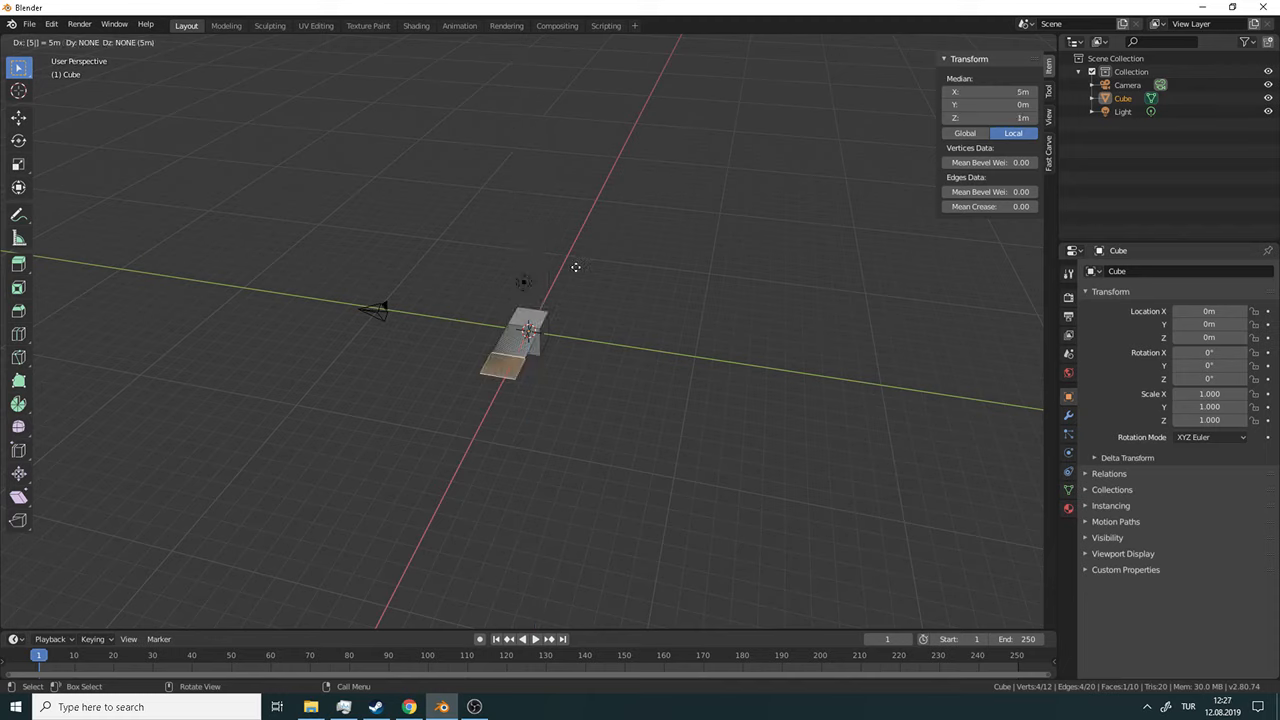
left_click(428, 283)
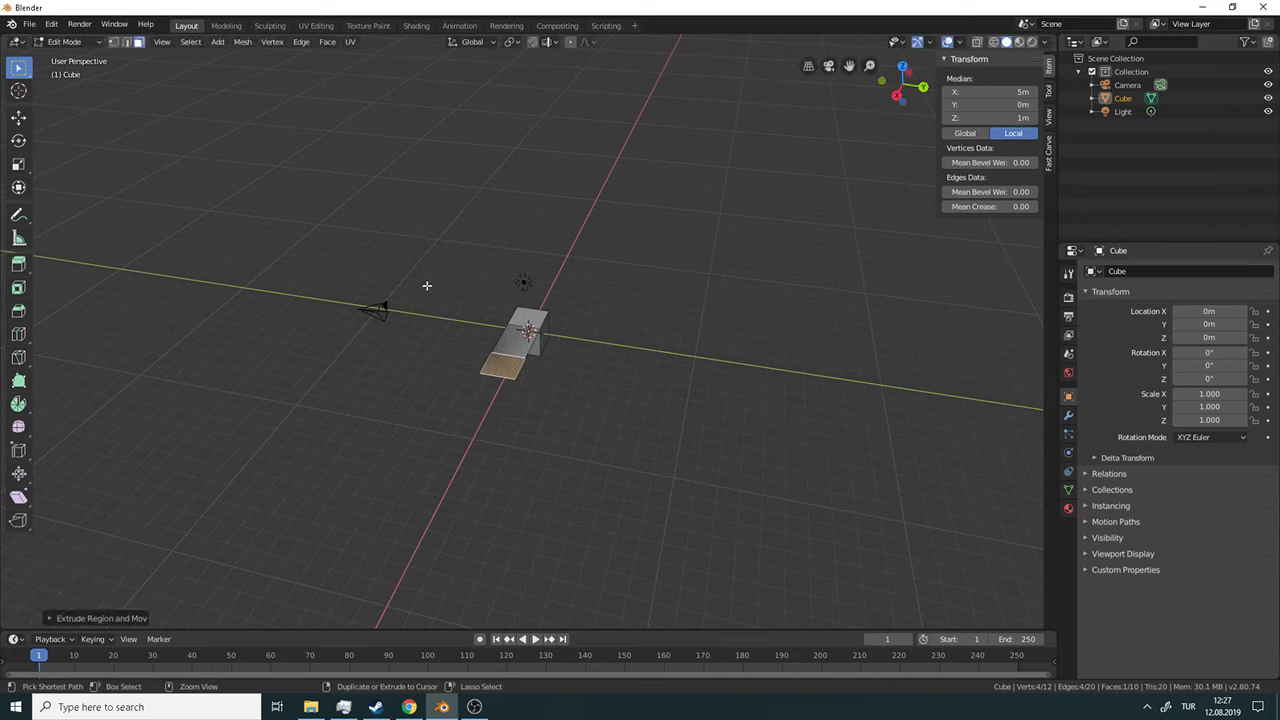
key("ctrl+z")
key("ctrl+z")
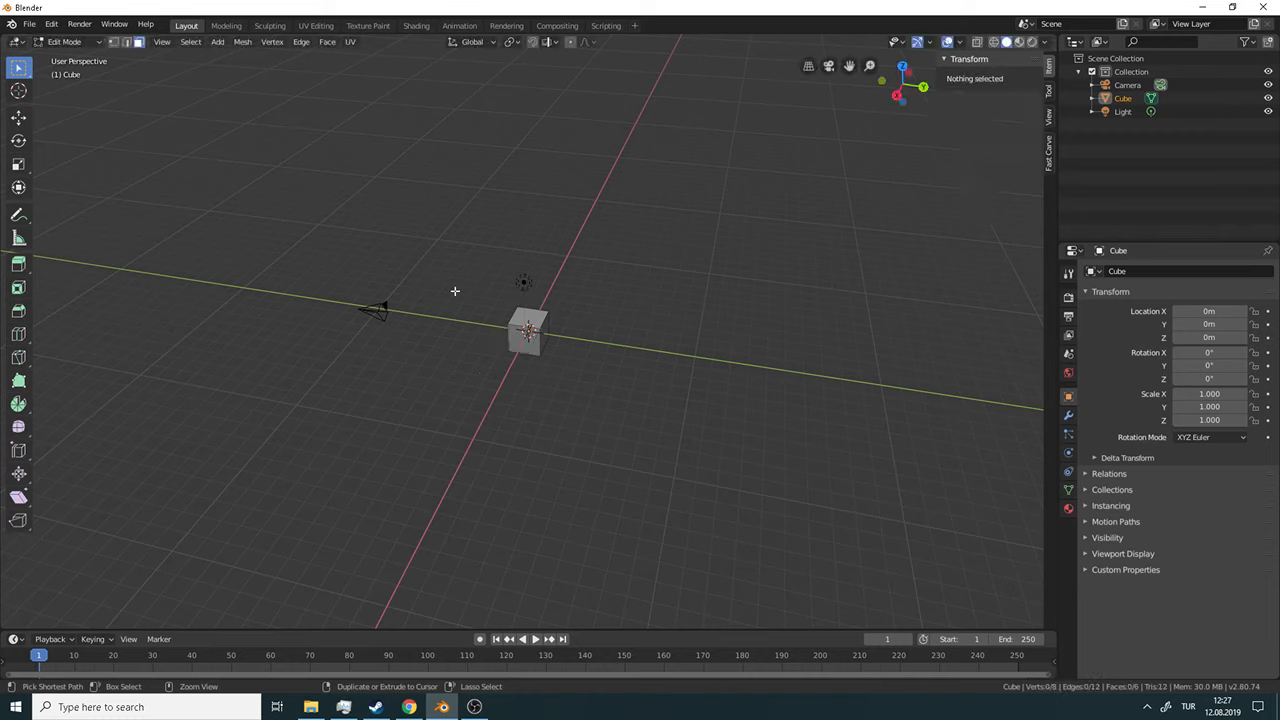
Extrude the cube's top face 5 m along its normal.
left_click(546, 322)
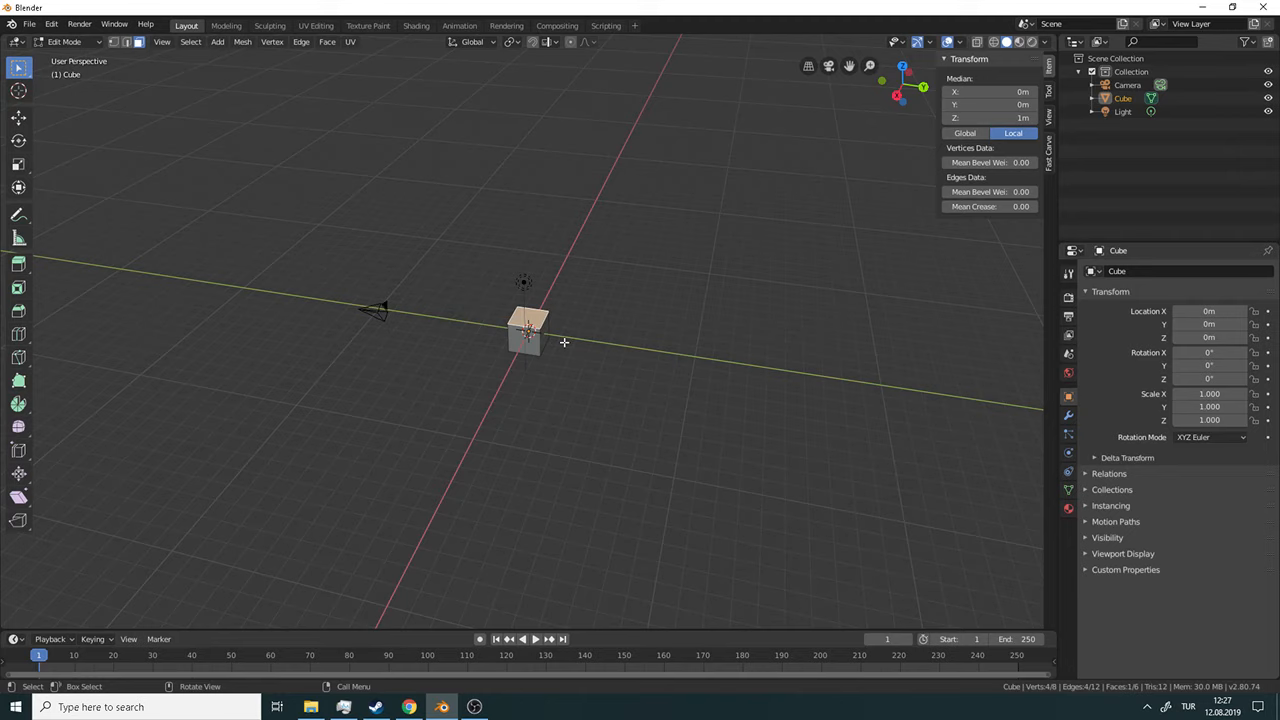
type("e")
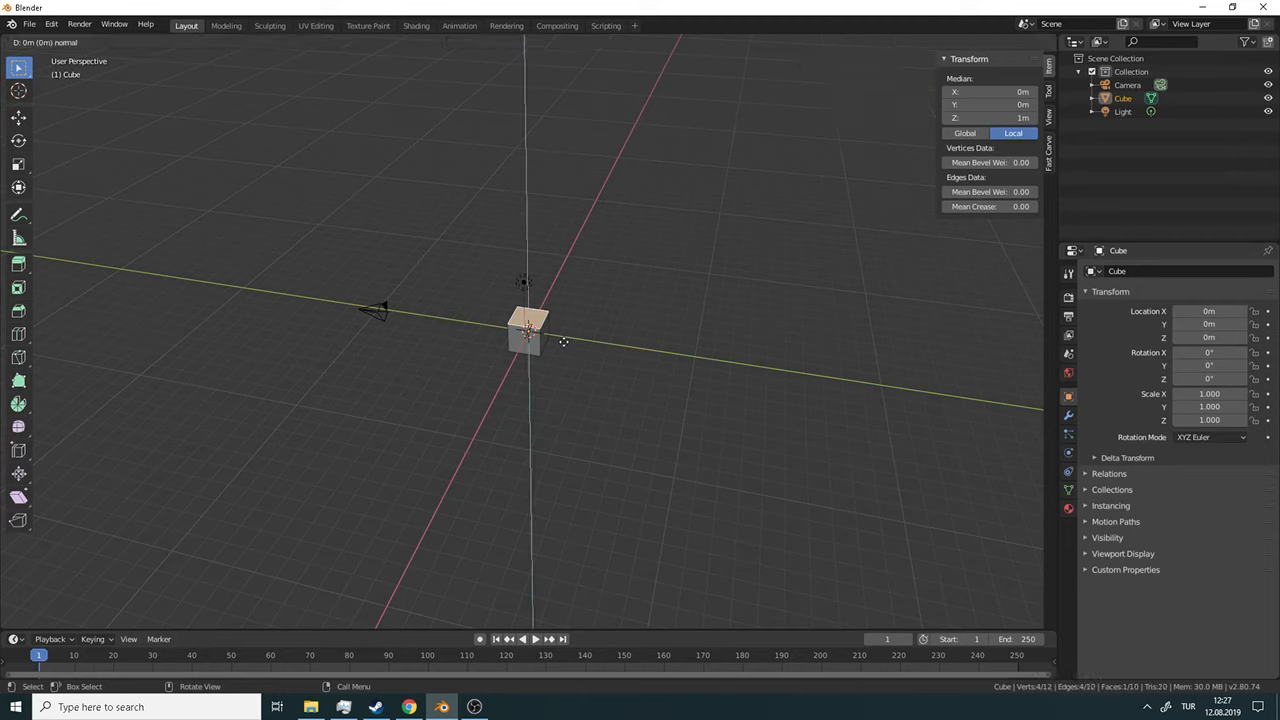
type("5")
key("Return")
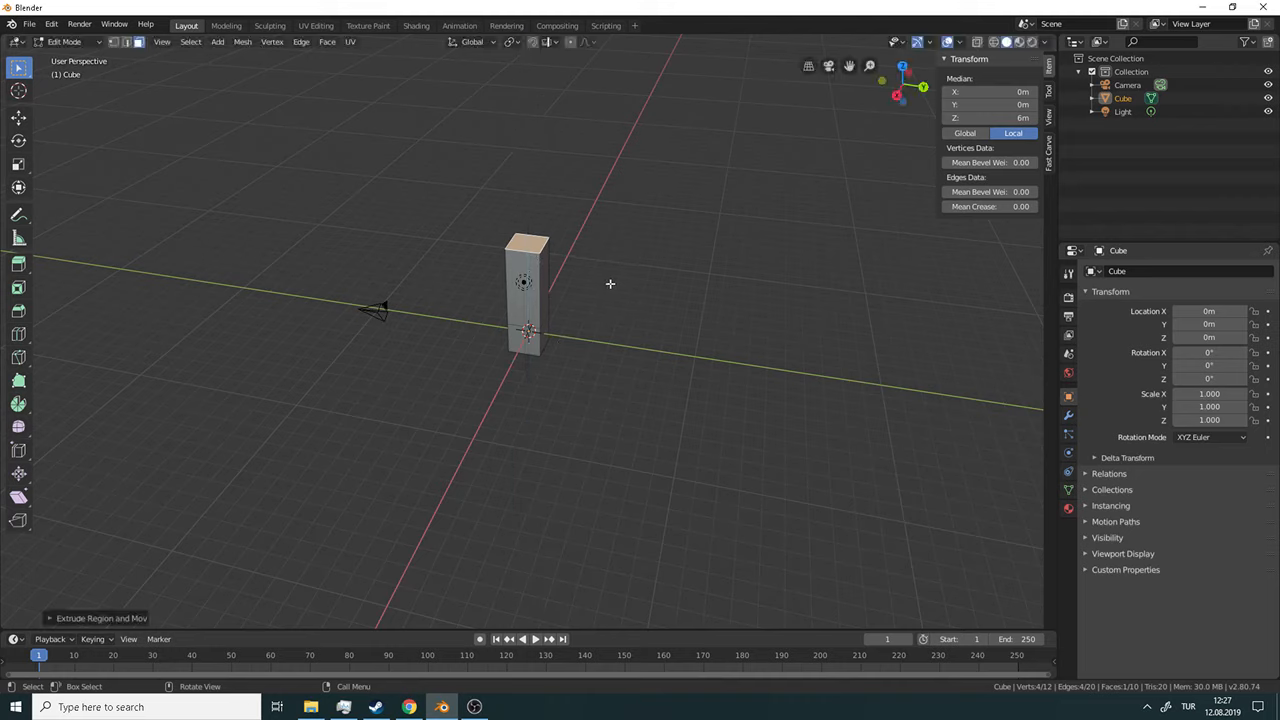
Extrude the bottom block's +Y side face outward by 10 m.
middle_click_drag(568, 336, 508, 296)
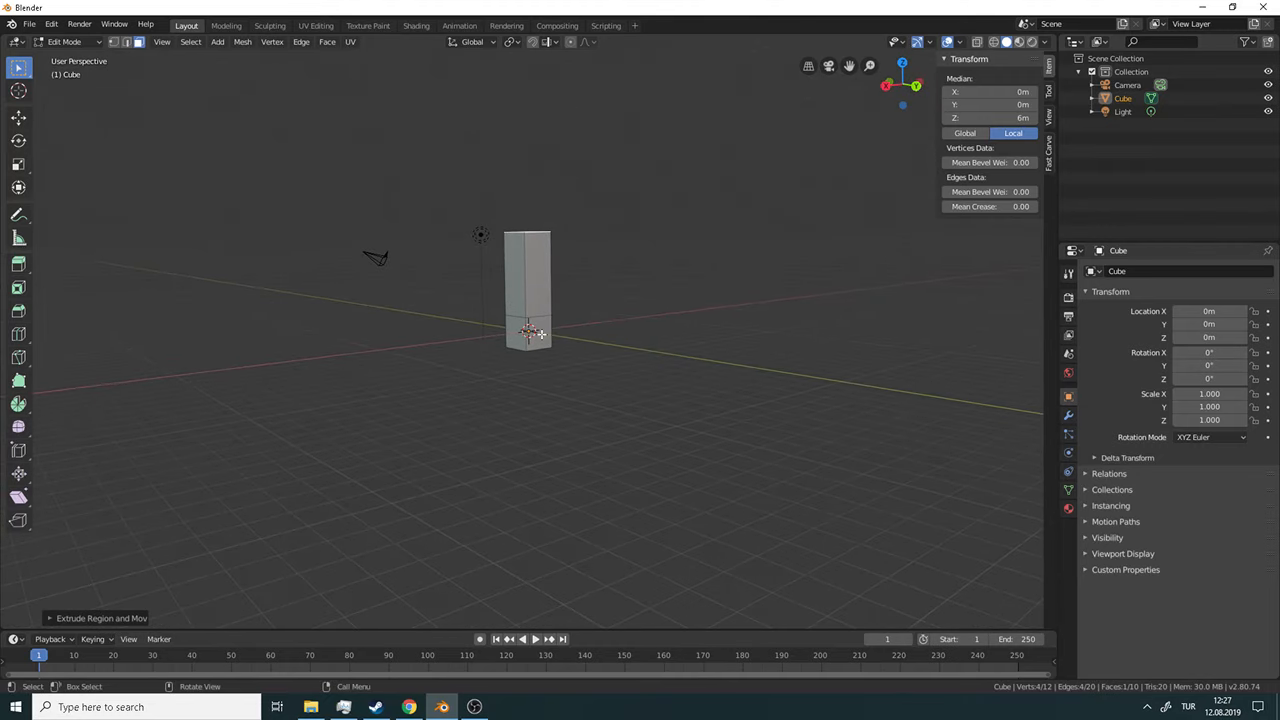
left_click(533, 333)
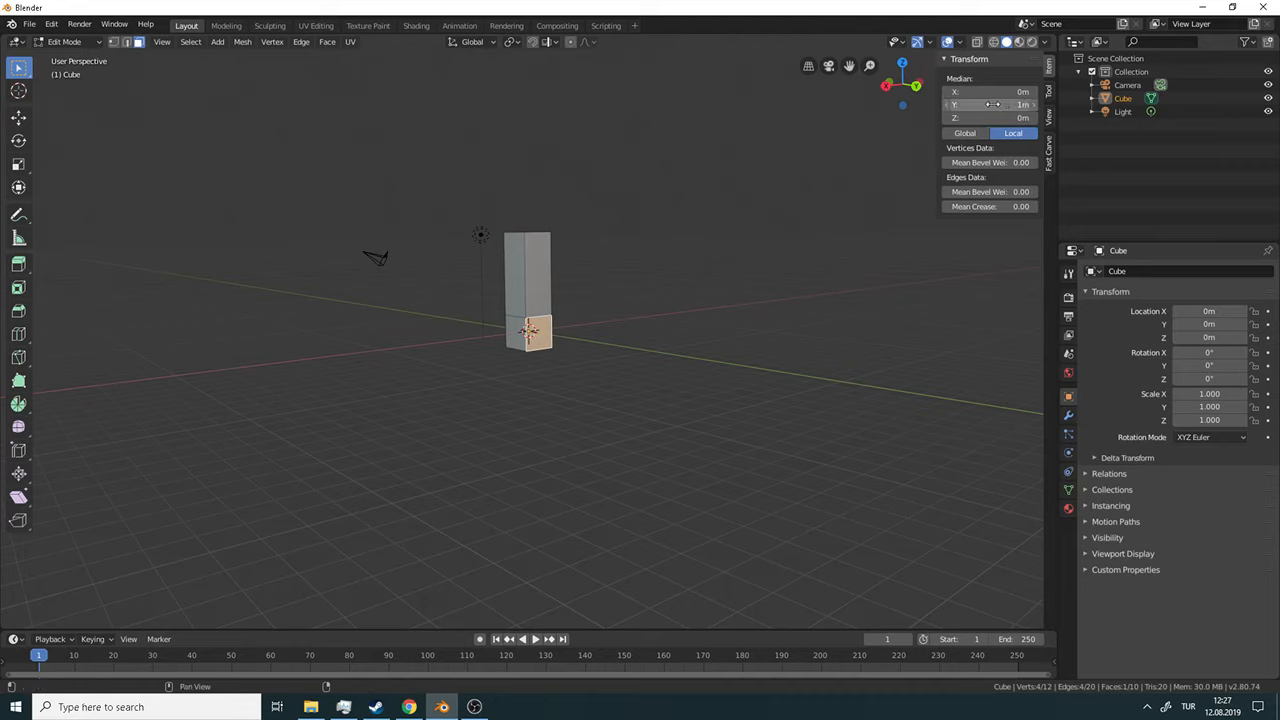
left_click(1025, 105)
type("1")
key("Return")
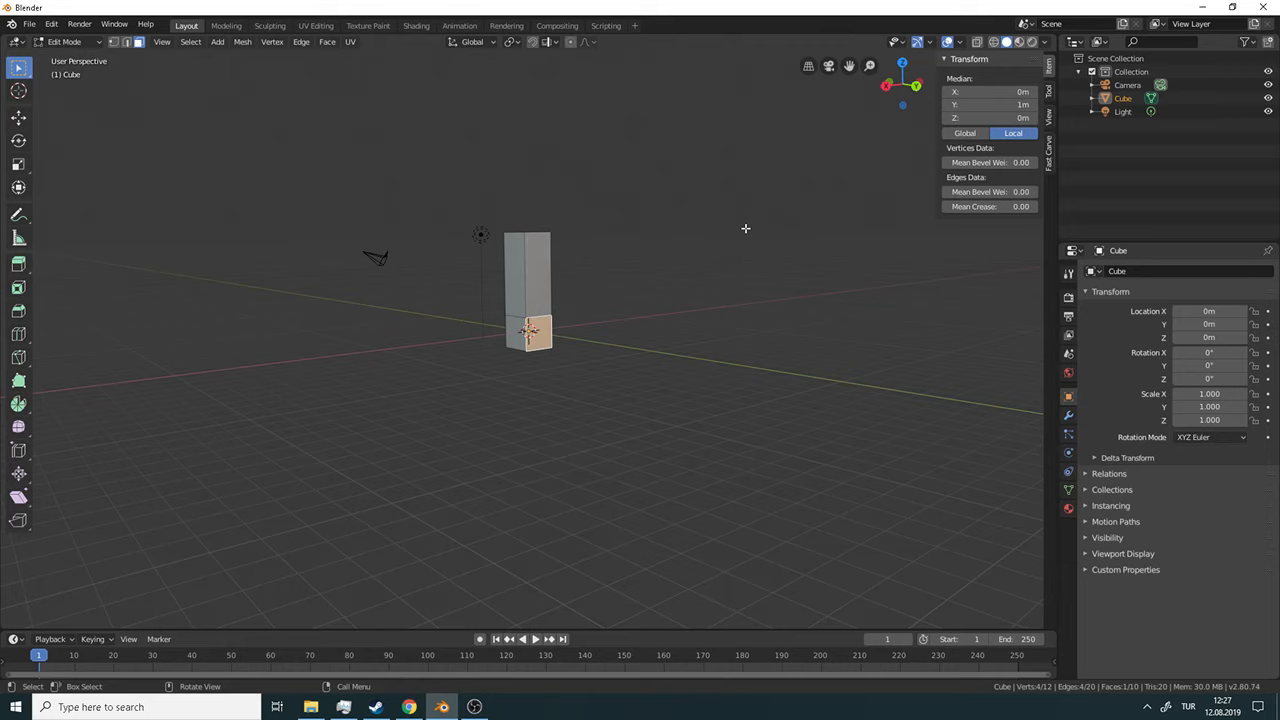
key("e")
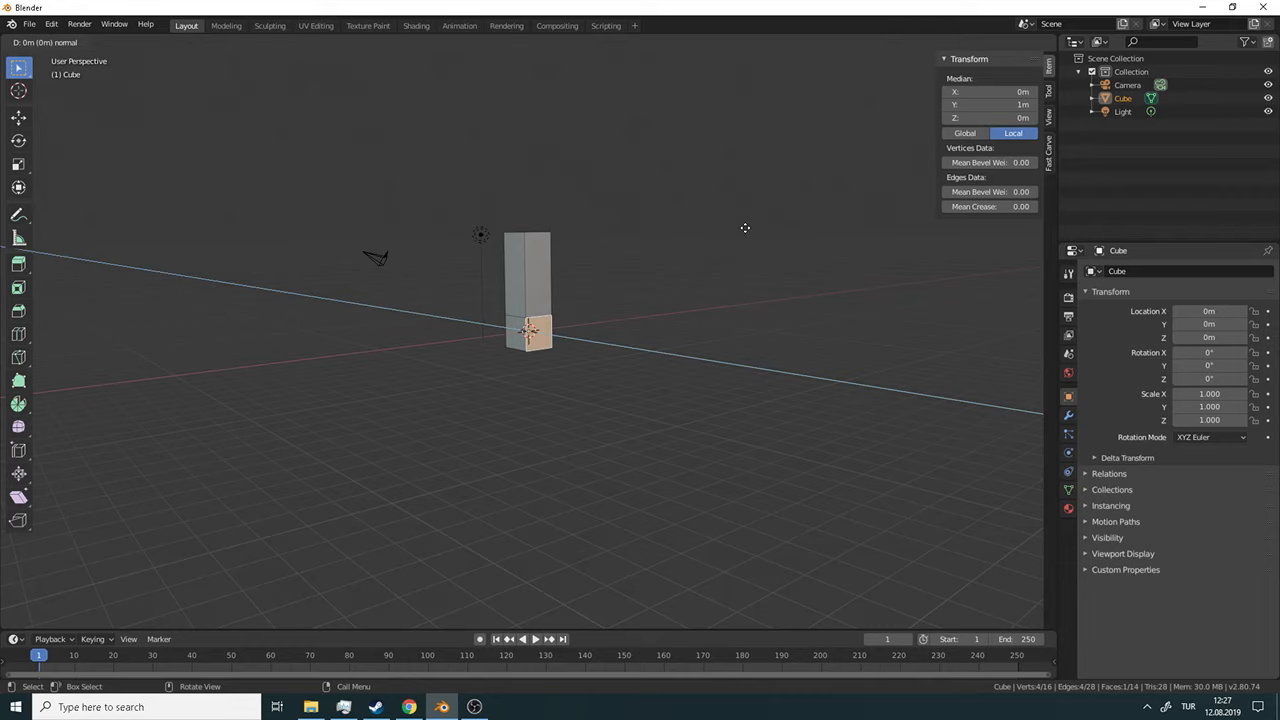
type("10")
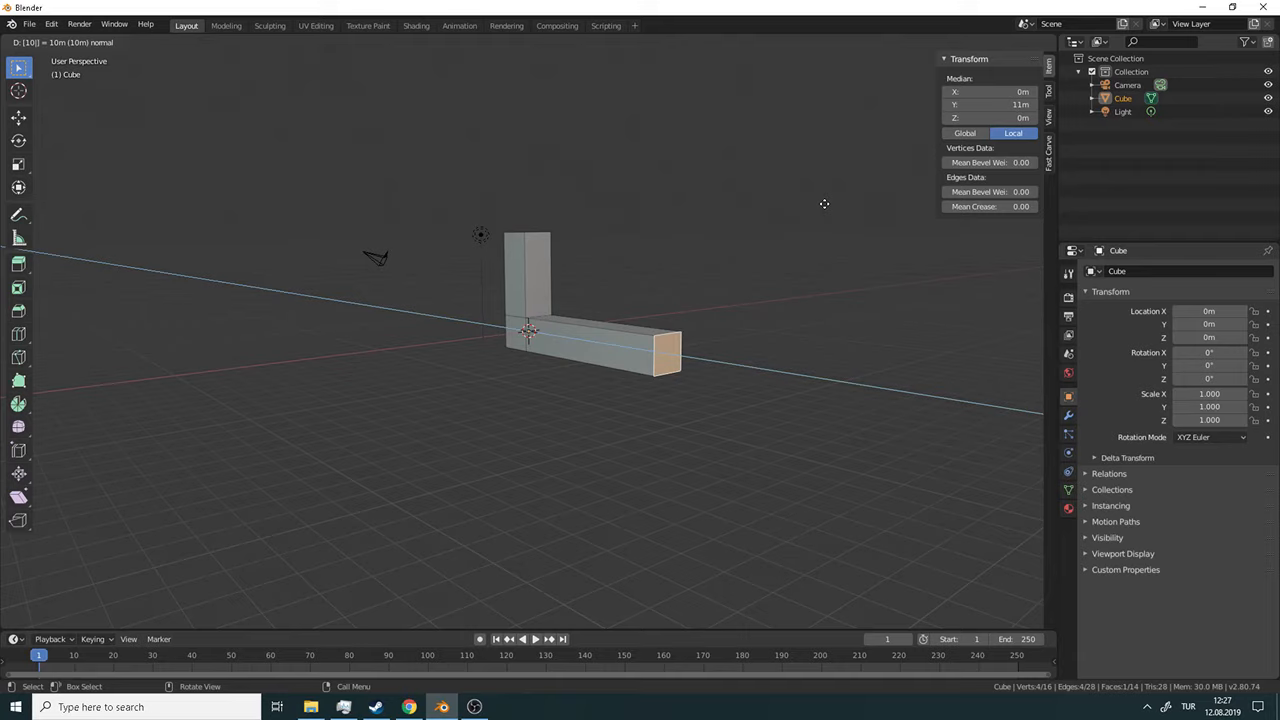
key("Return")
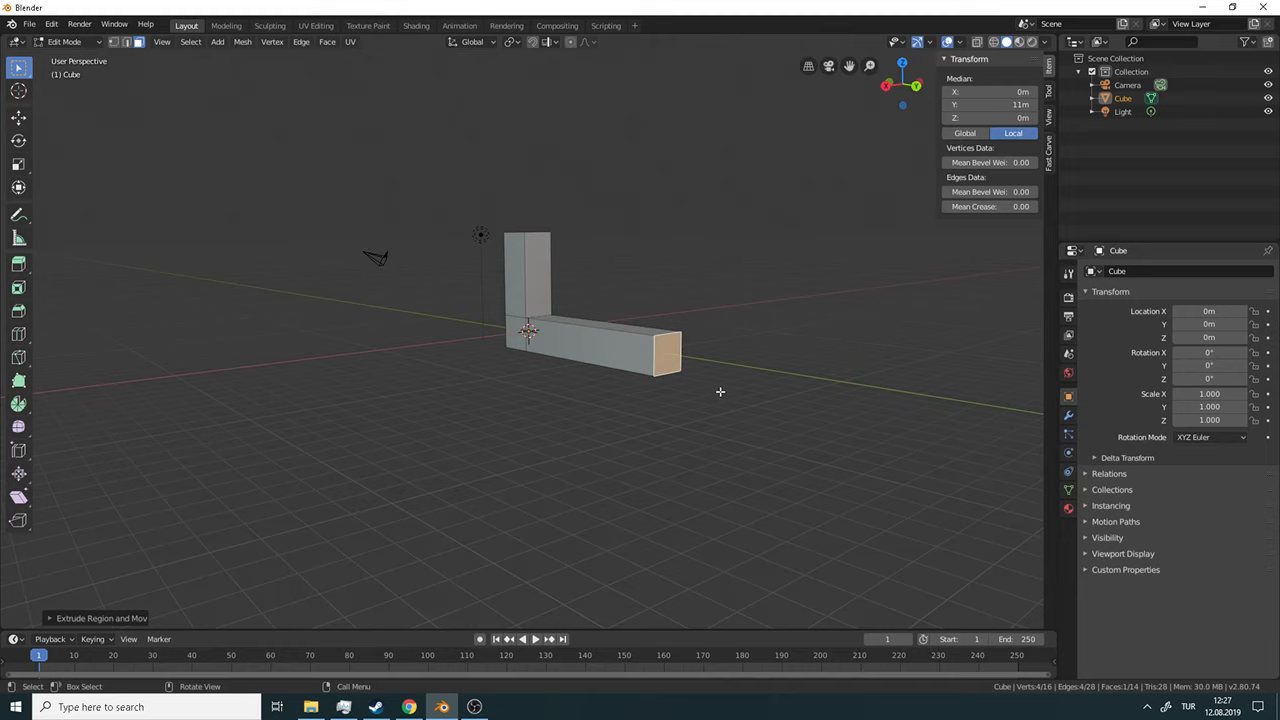
Extrude the bottom block's -Y side face by -10 m and set the new face's median Y to -10 m.
middle_click_drag(720, 391, 856, 401)
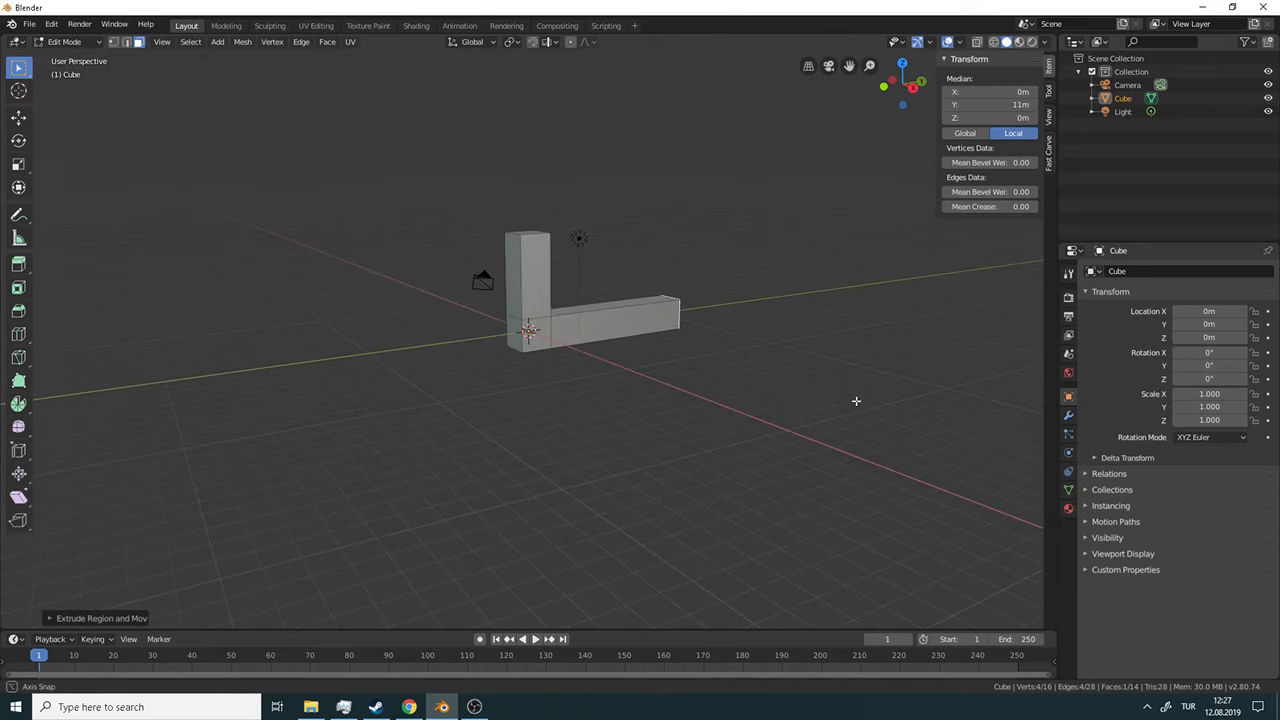
left_click(511, 337)
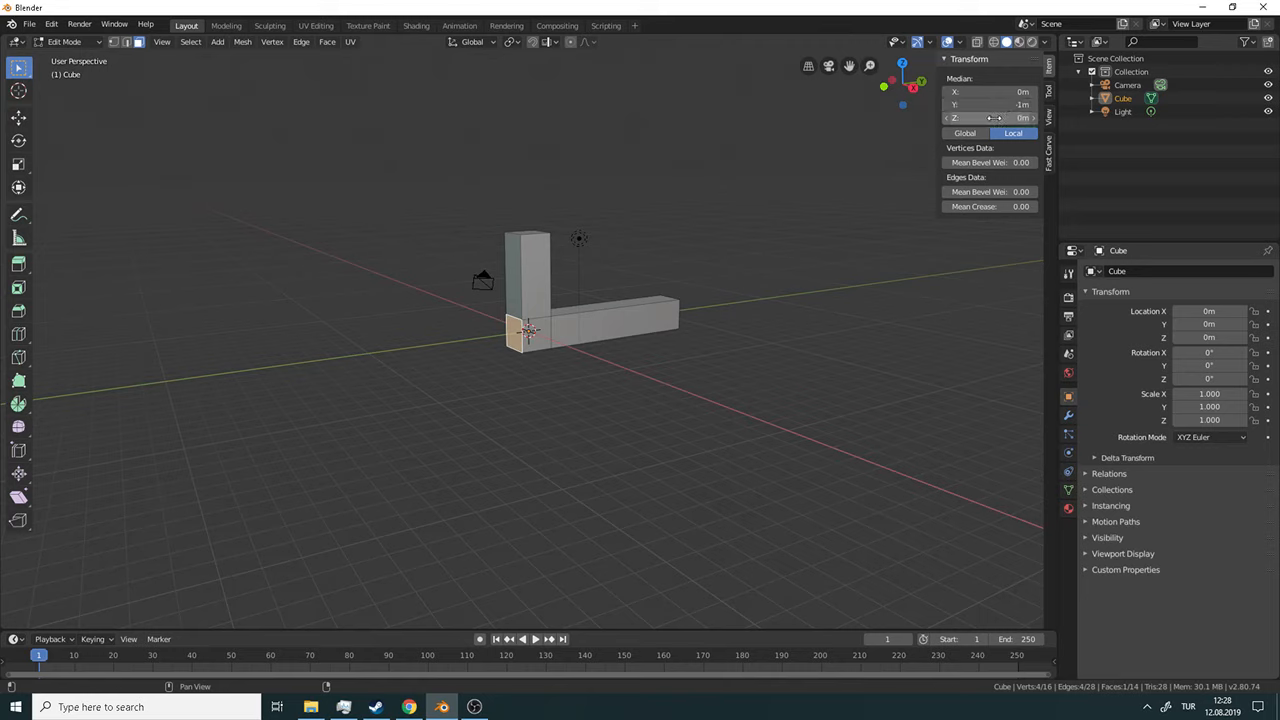
key("e")
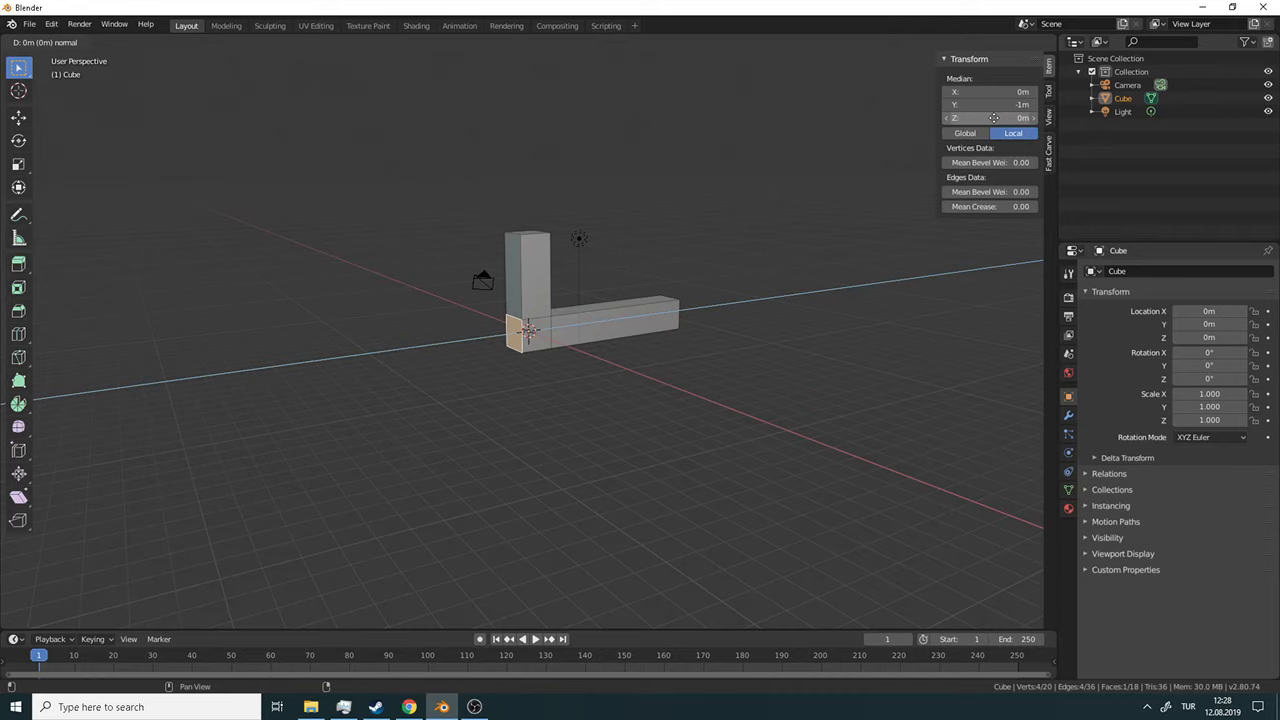
type("-10")
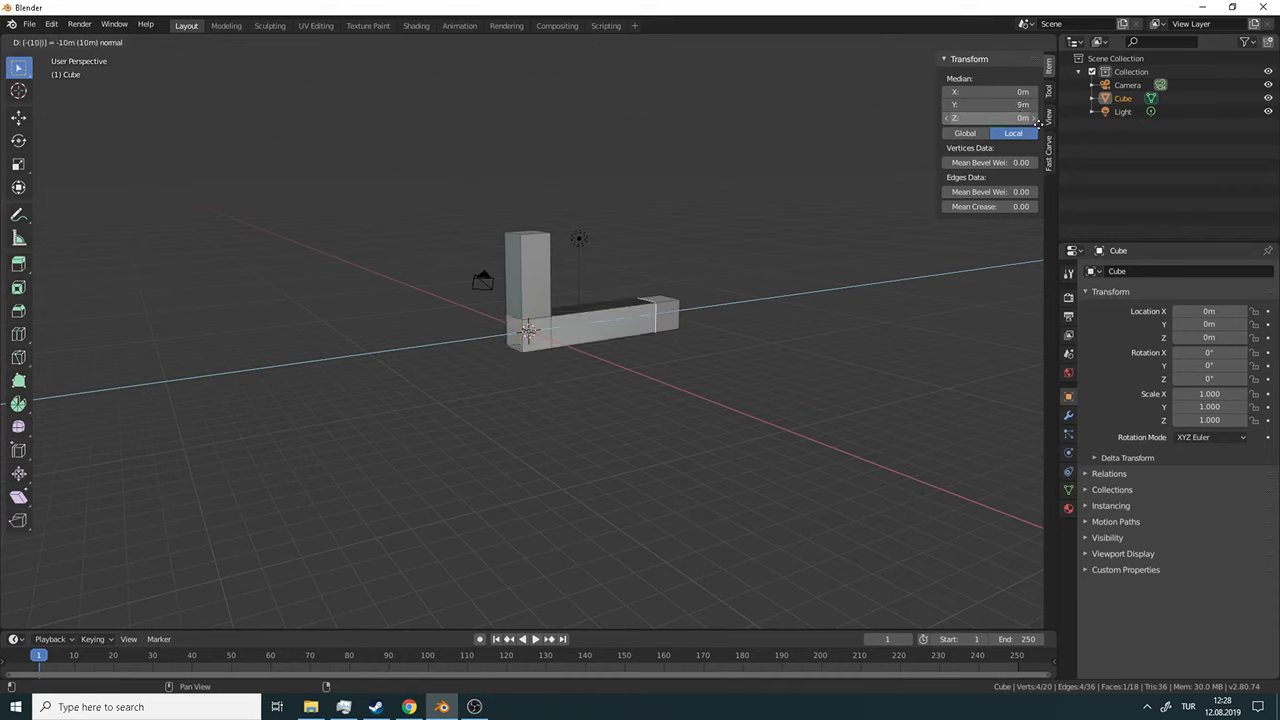
key("Return")
left_click(1022, 106)
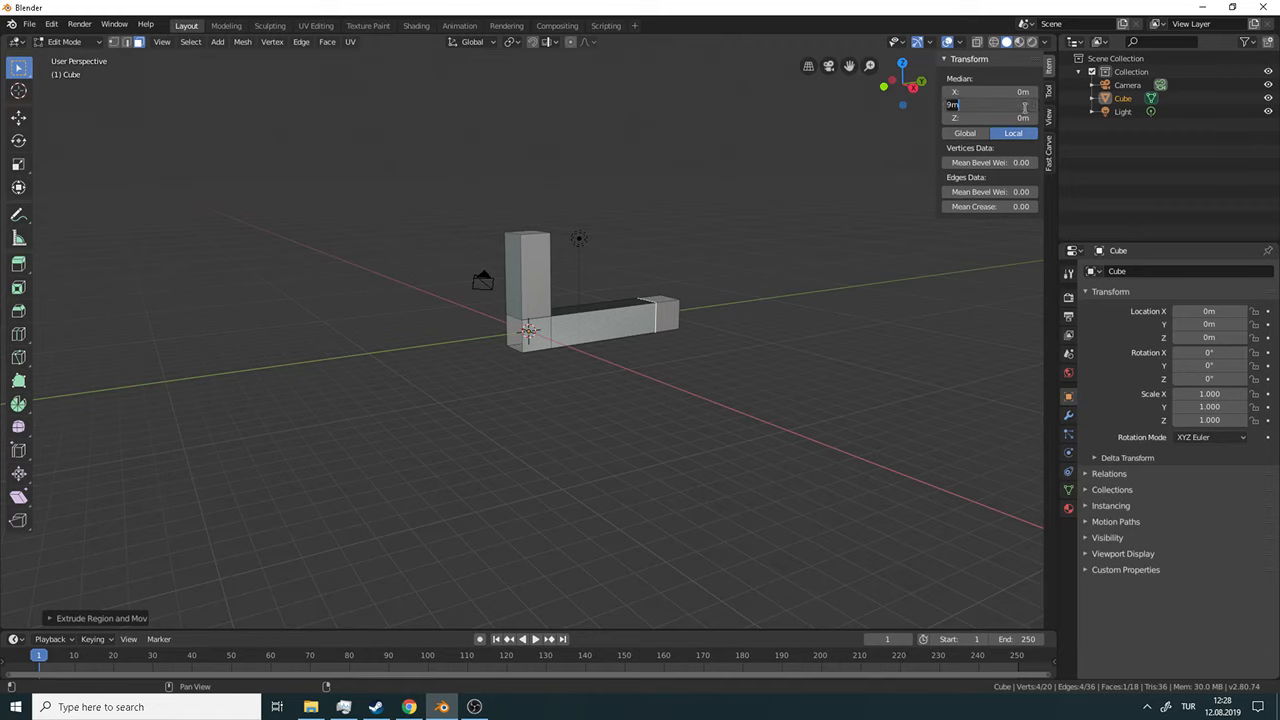
key("BackSpace")
type("-9")
key("Return")
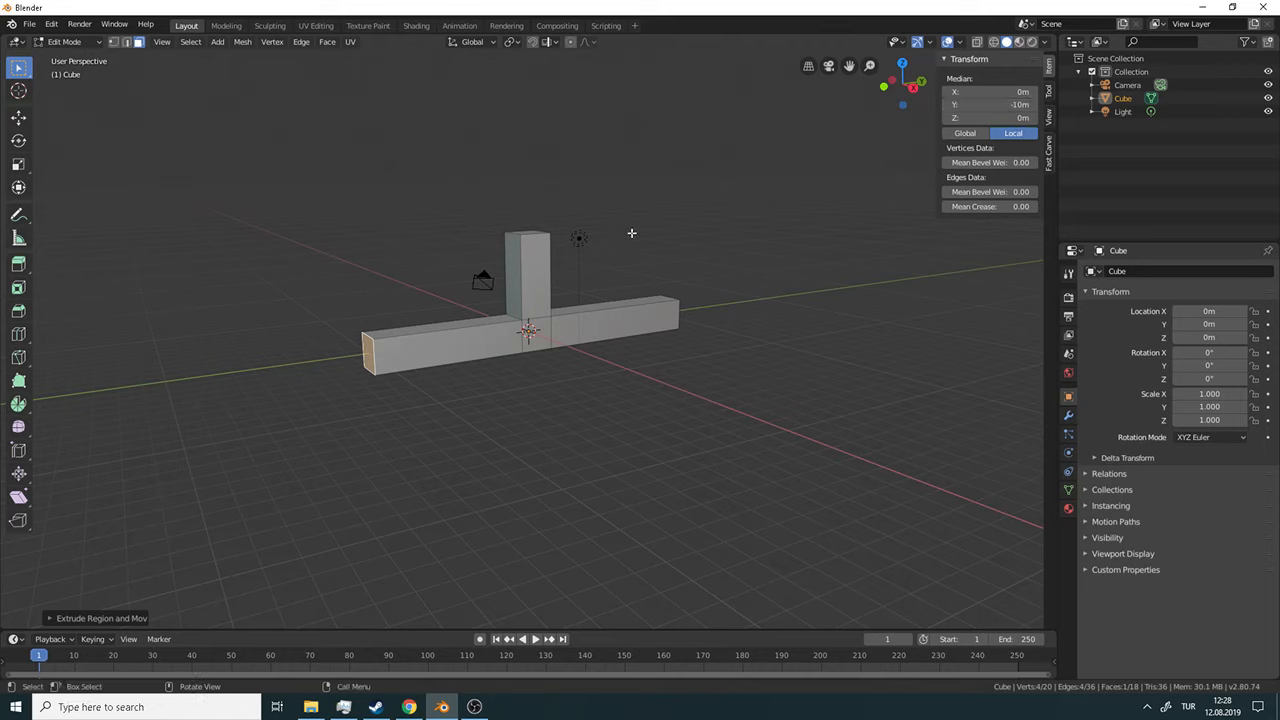
Try setting the median X of the central block's +X side face to 10 m, and undo the move.
left_click(548, 335)
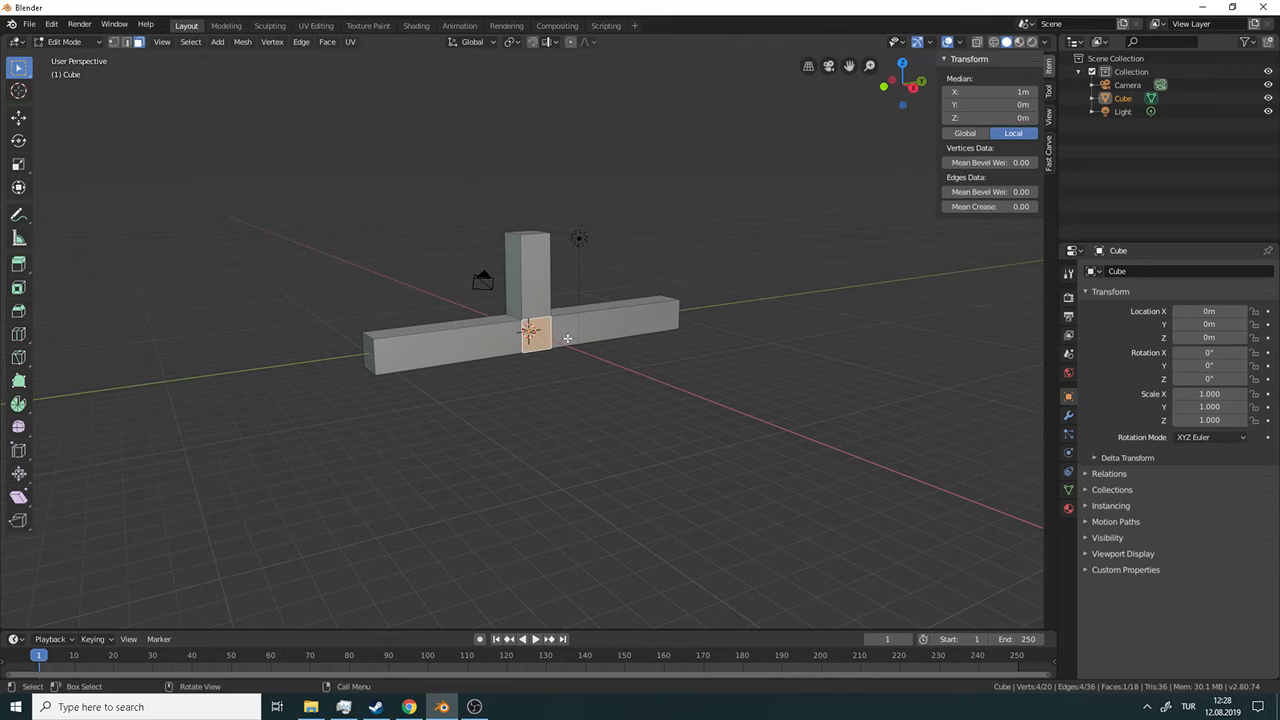
left_click(1024, 96)
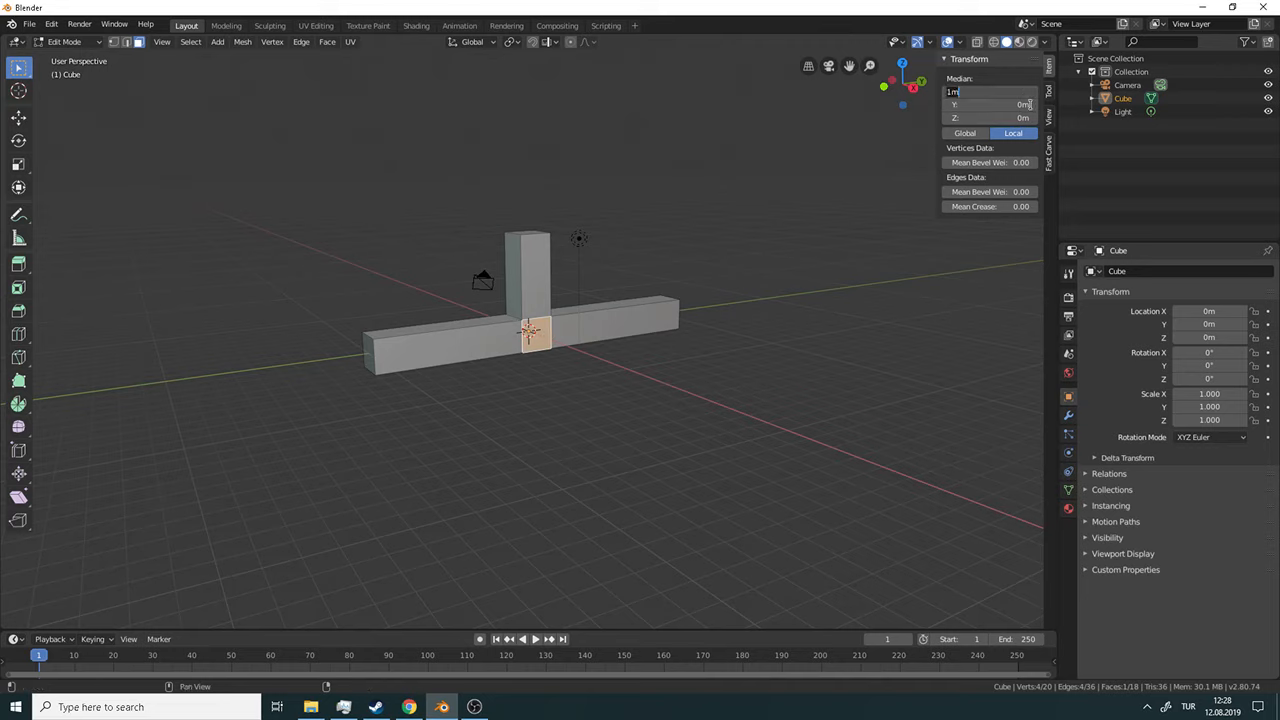
type("10")
key("Return")
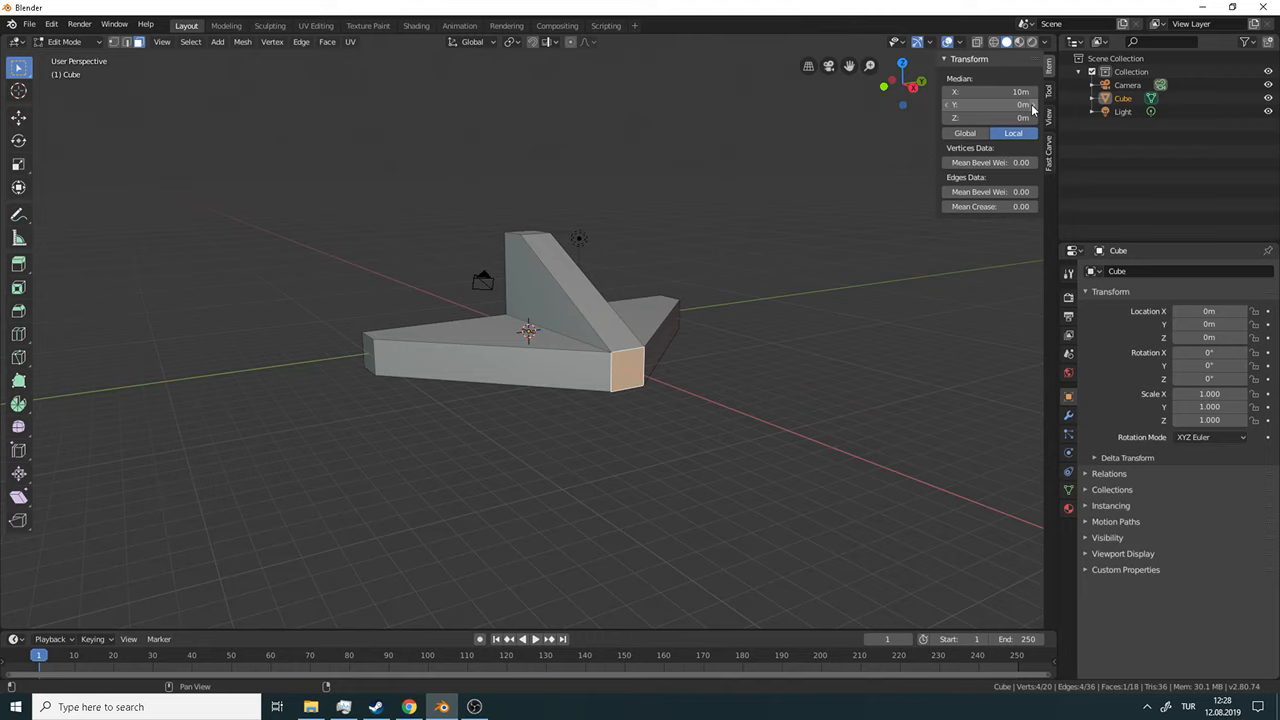
middle_click_drag(703, 400, 654, 449)
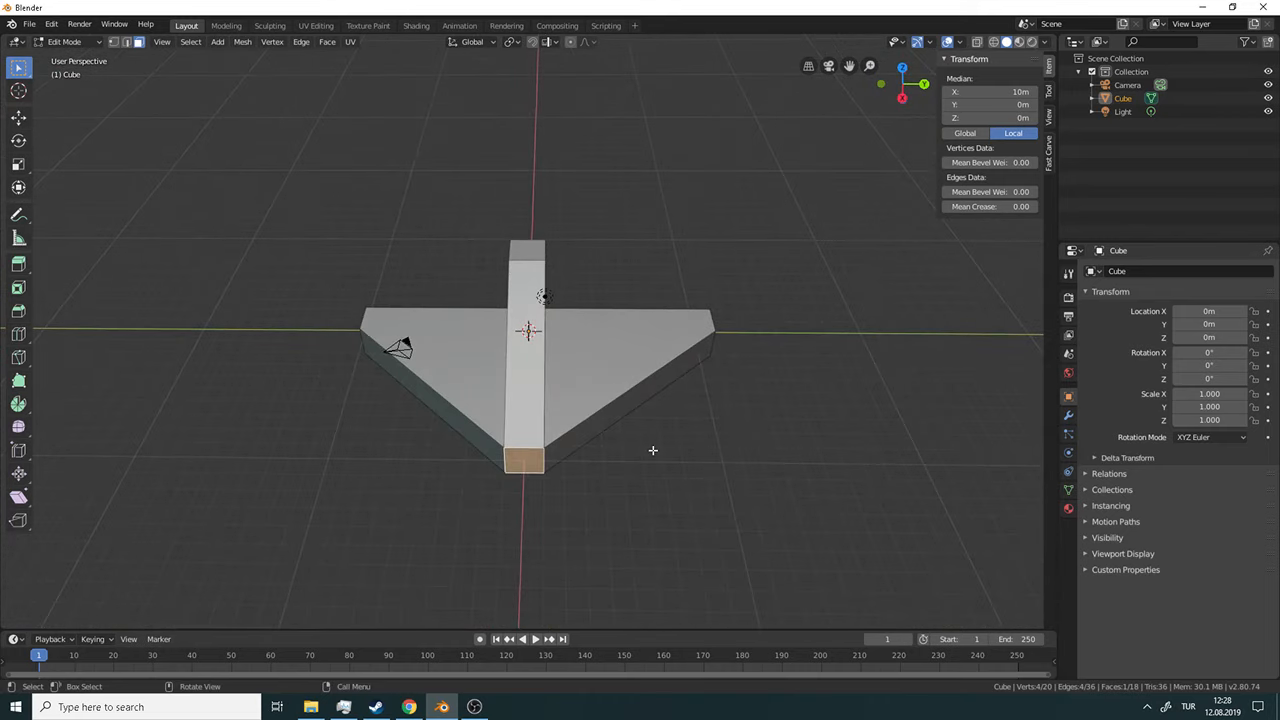
key("ctrl")
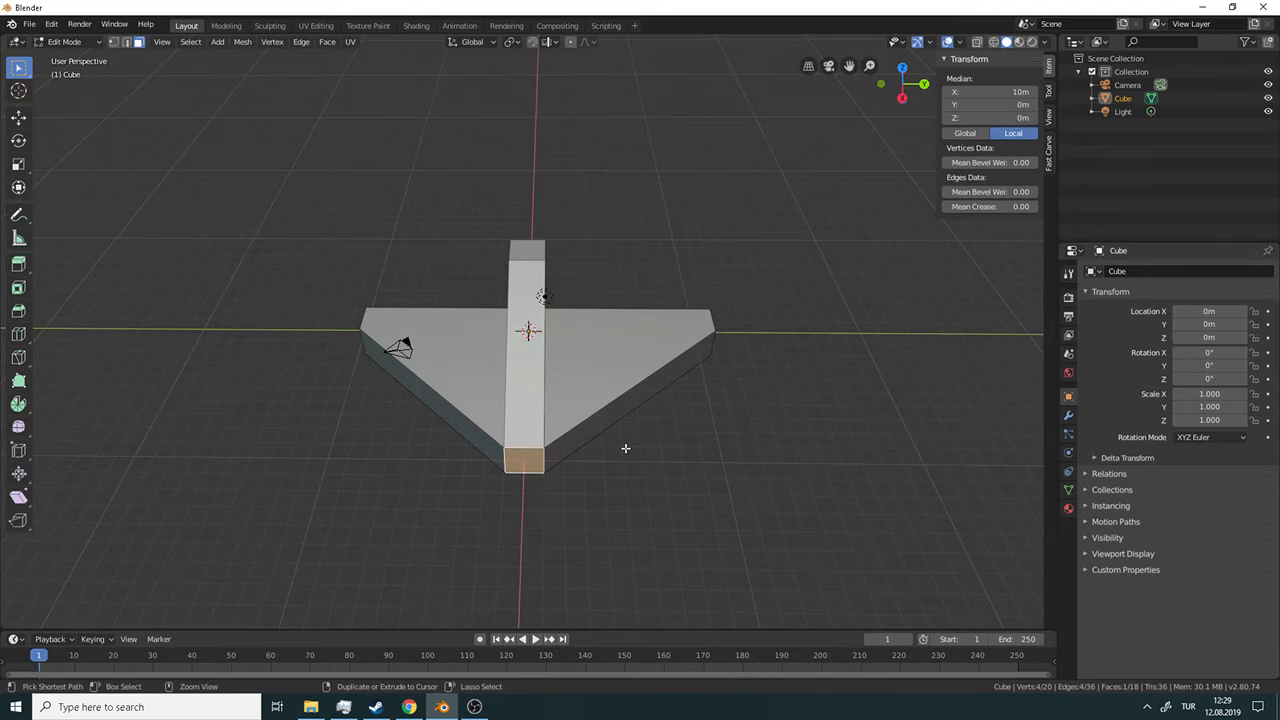
key("ctrl+z")
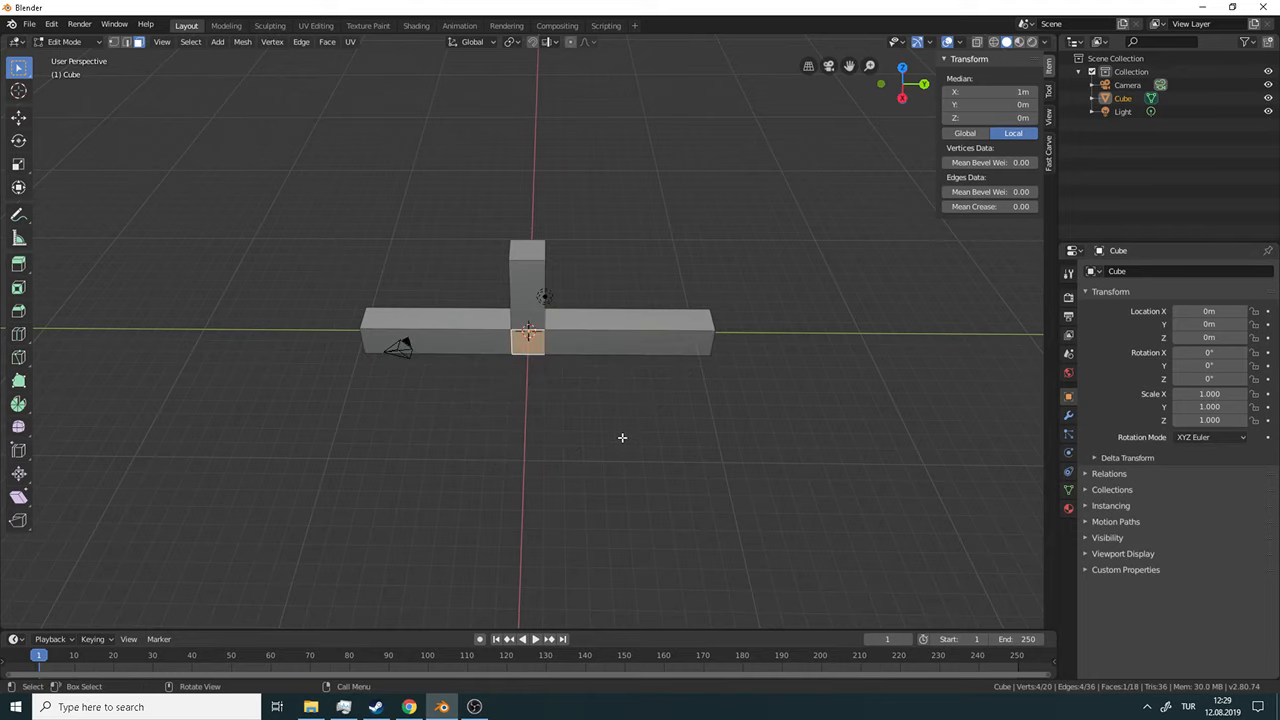
Extrude the central block's +X side face outward by 10 m, with the new face's median X at 11 m.
middle_click_drag(586, 423, 649, 402)
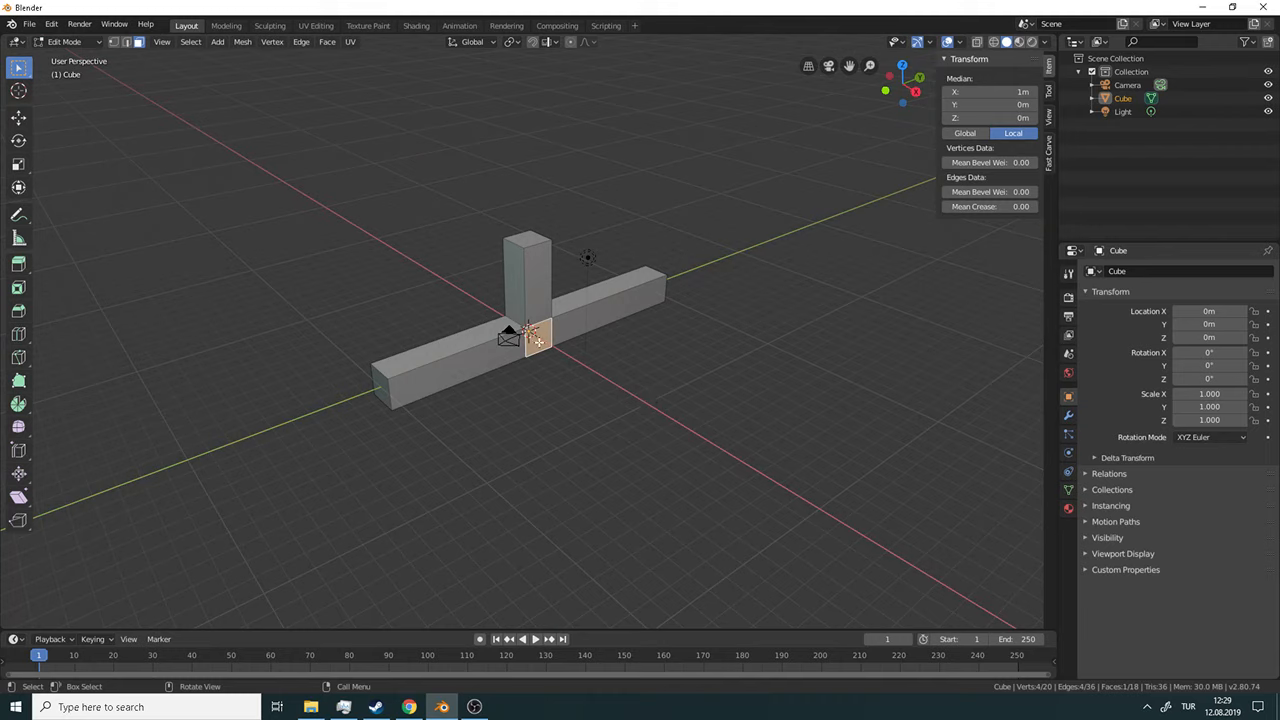
key("e")
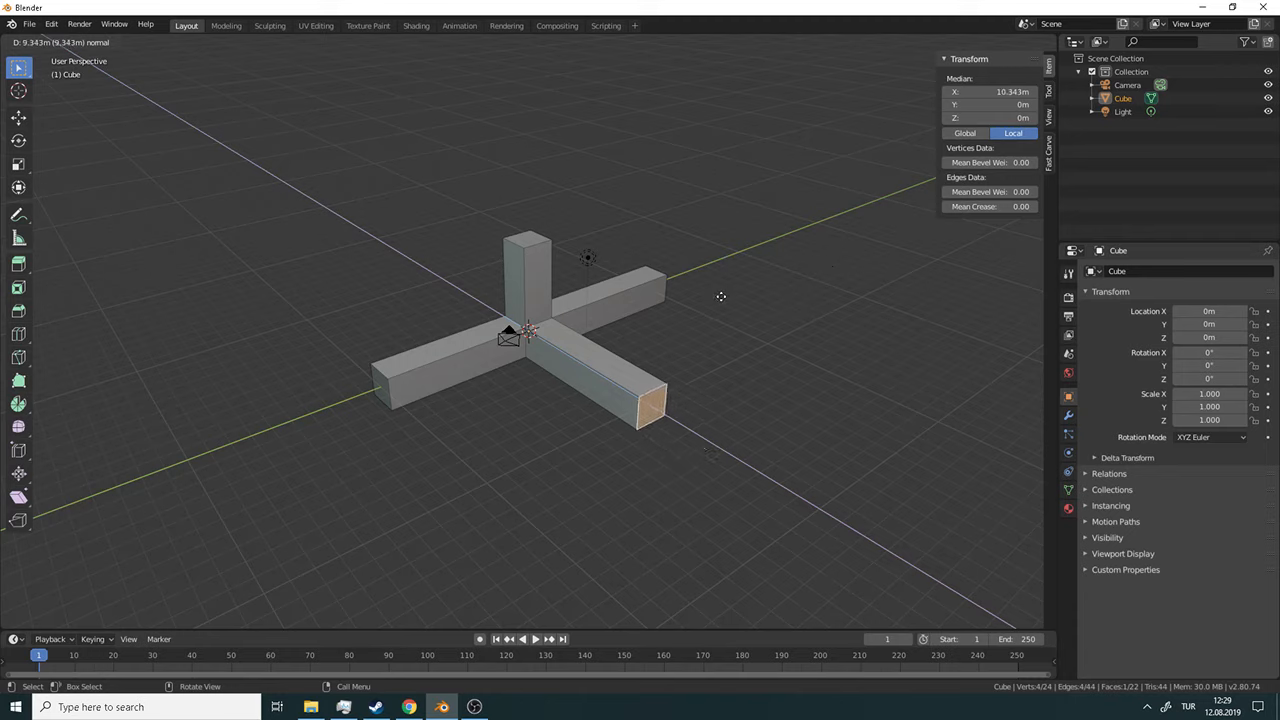
type("10")
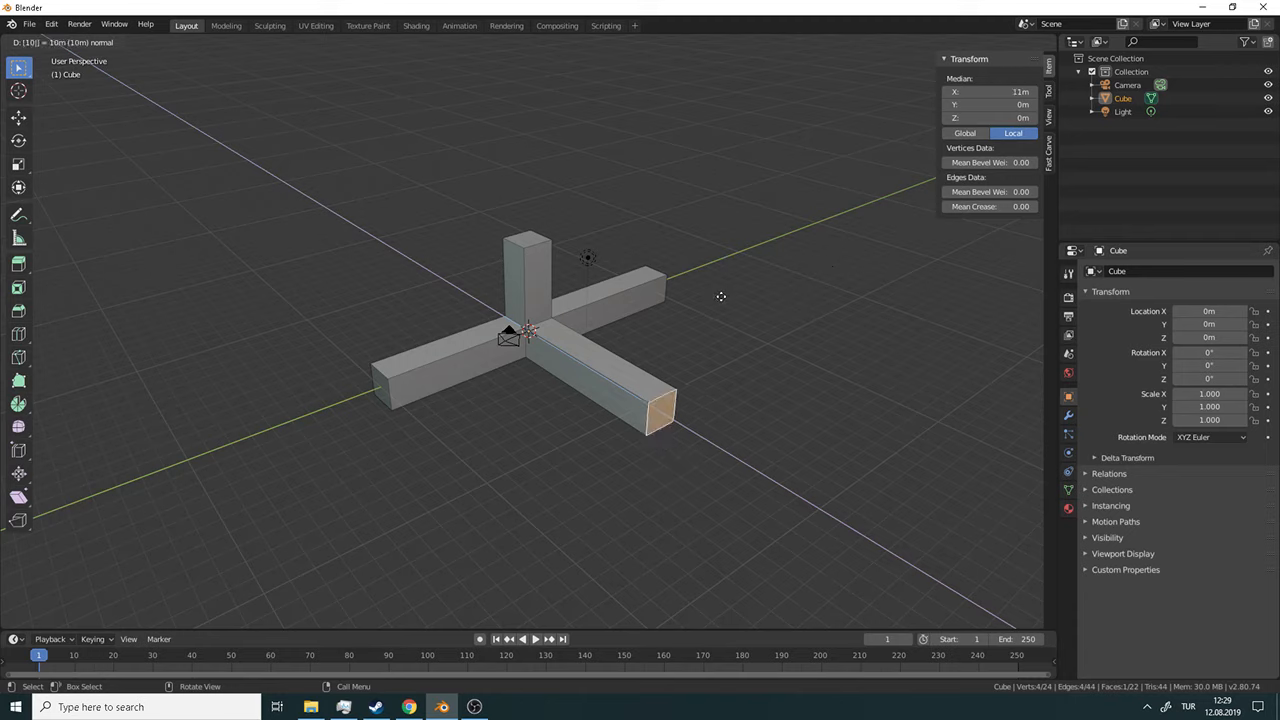
key("Return")
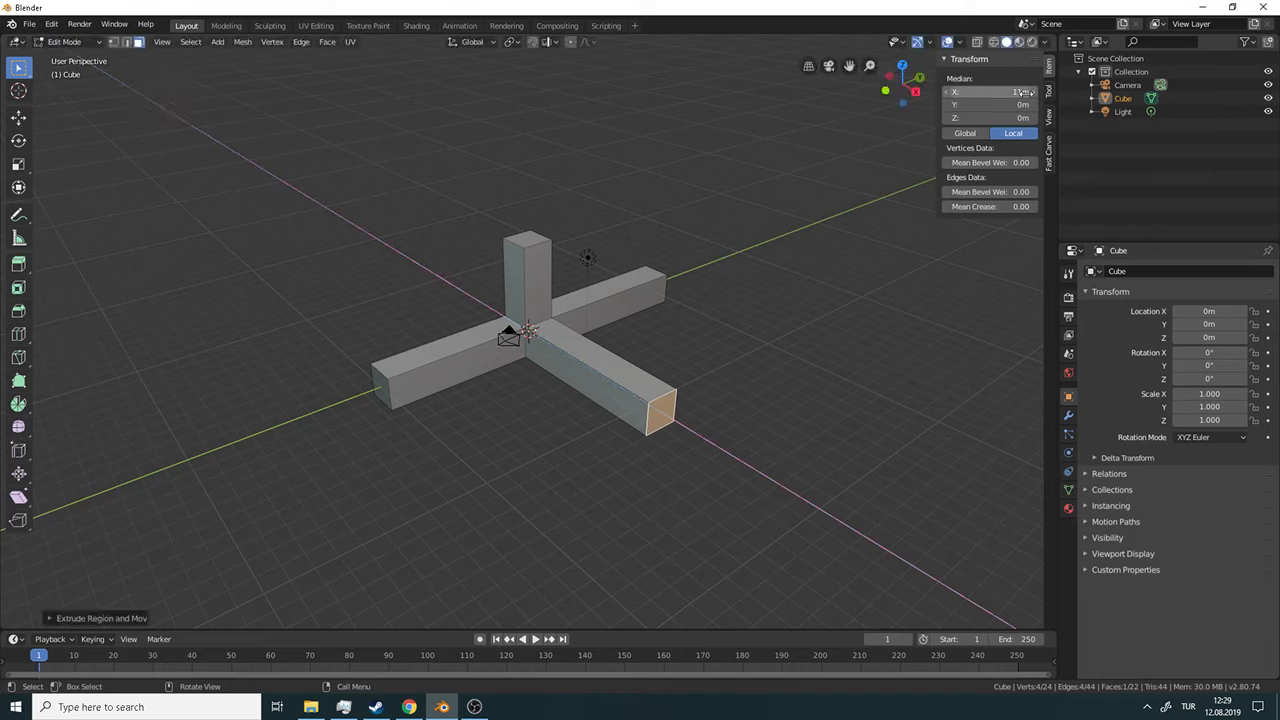
left_click(1005, 93)
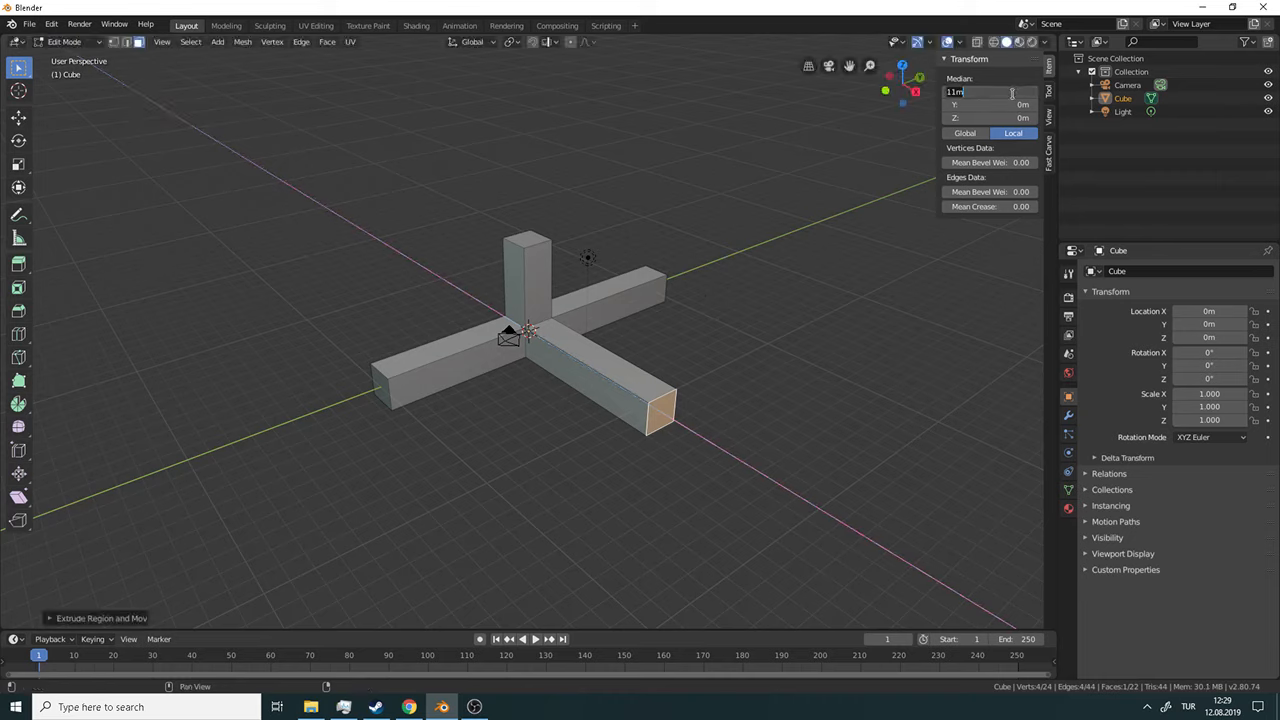
type("1")
type("0")
key("Return")
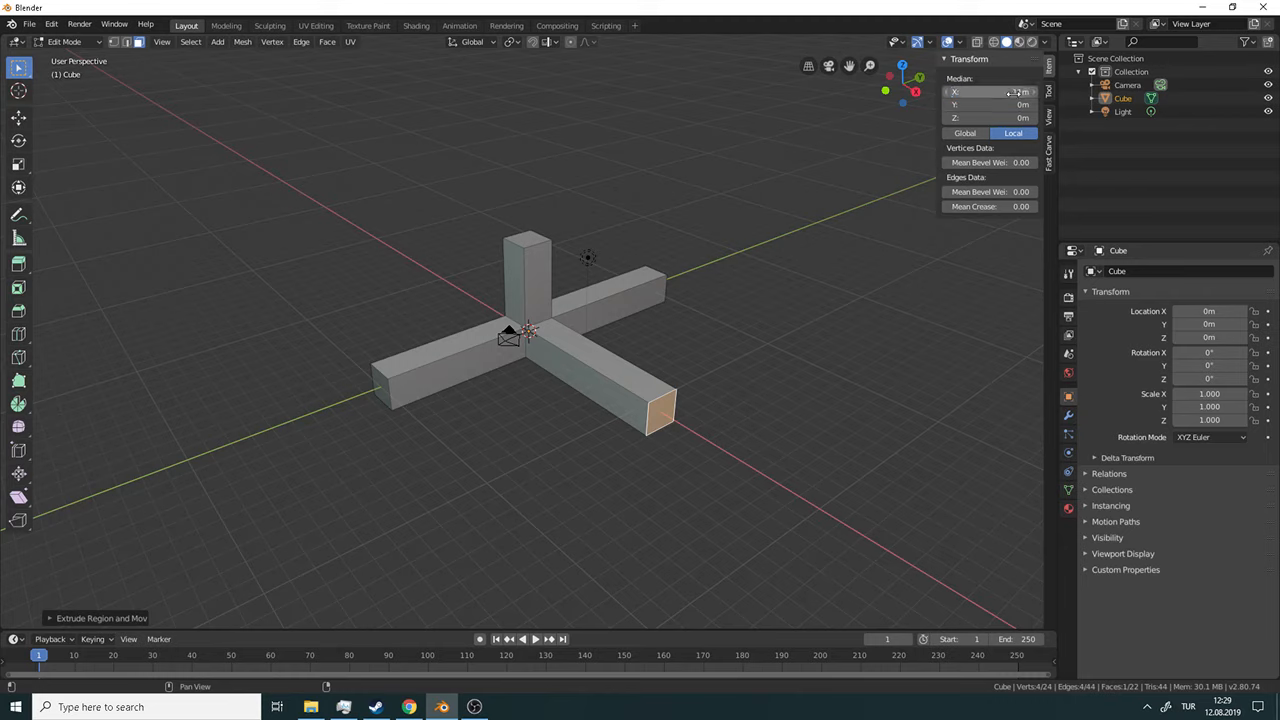
left_click(1013, 92)
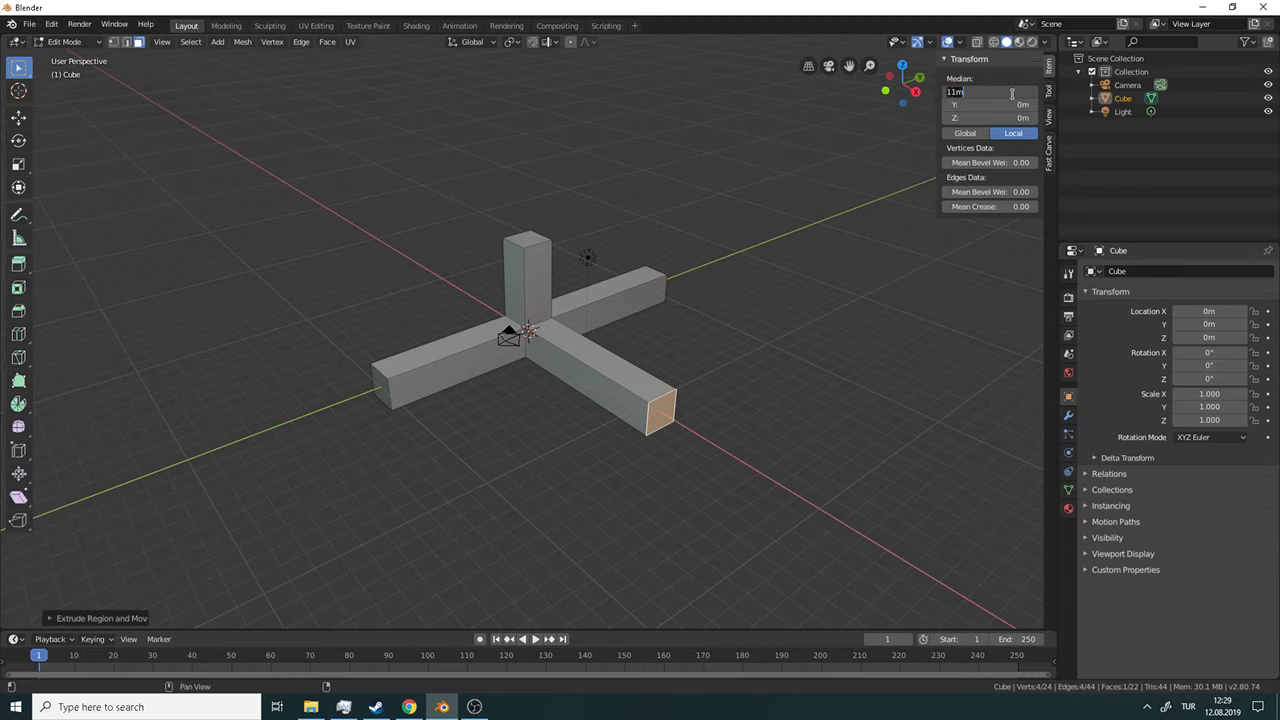
left_click(804, 245)
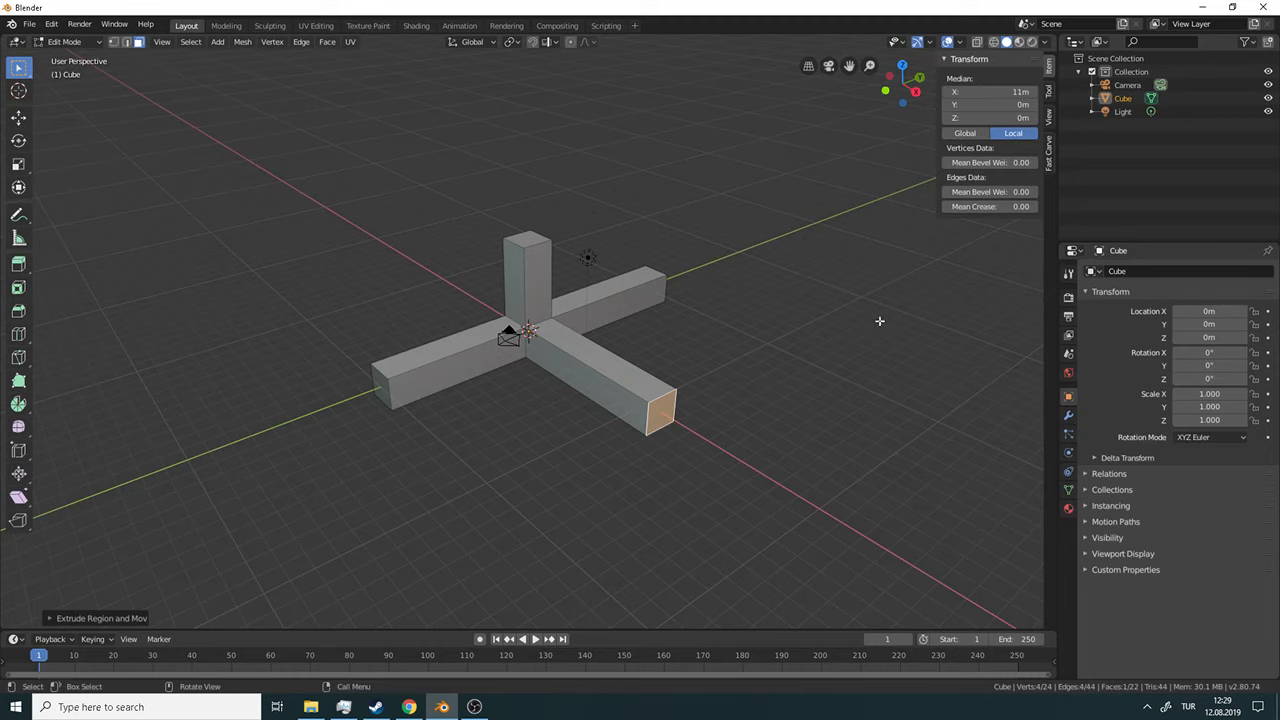
Extrude the central block's -X side face outward about 7.2 m, set the new face's median X to -11 m, and deselect it.
middle_click_drag(713, 289, 606, 297)
left_click(515, 340)
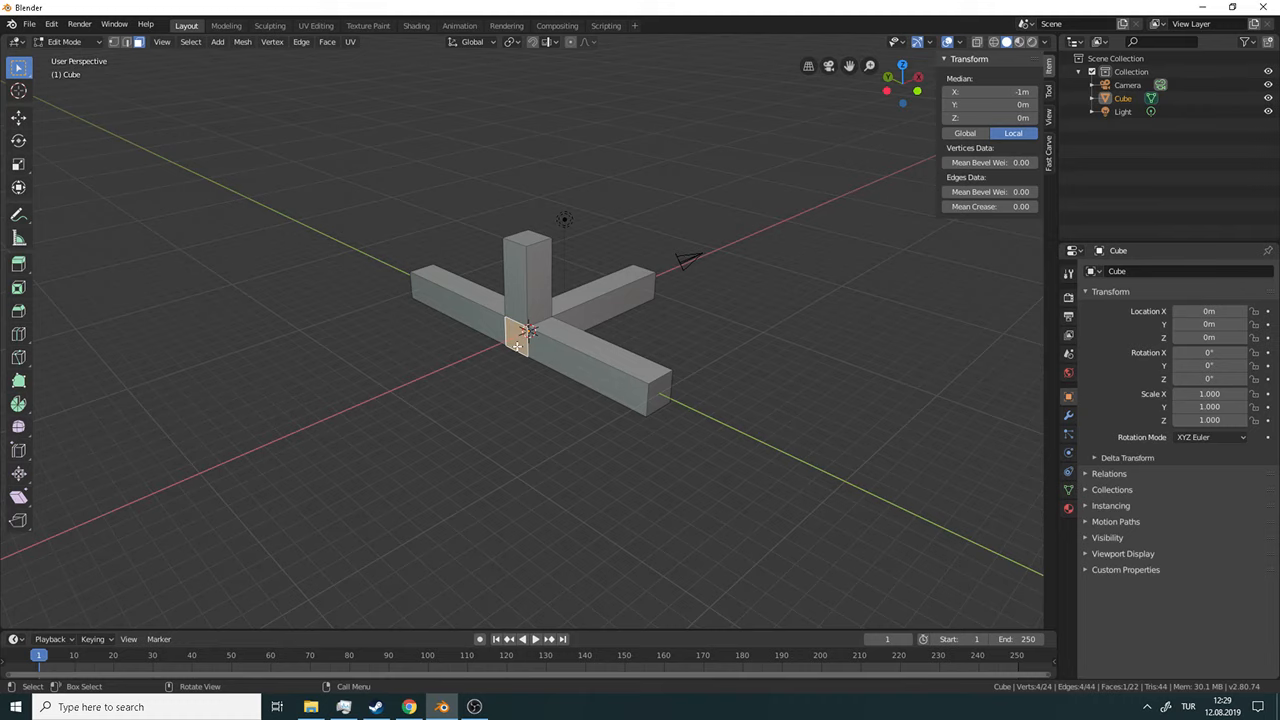
key("e")
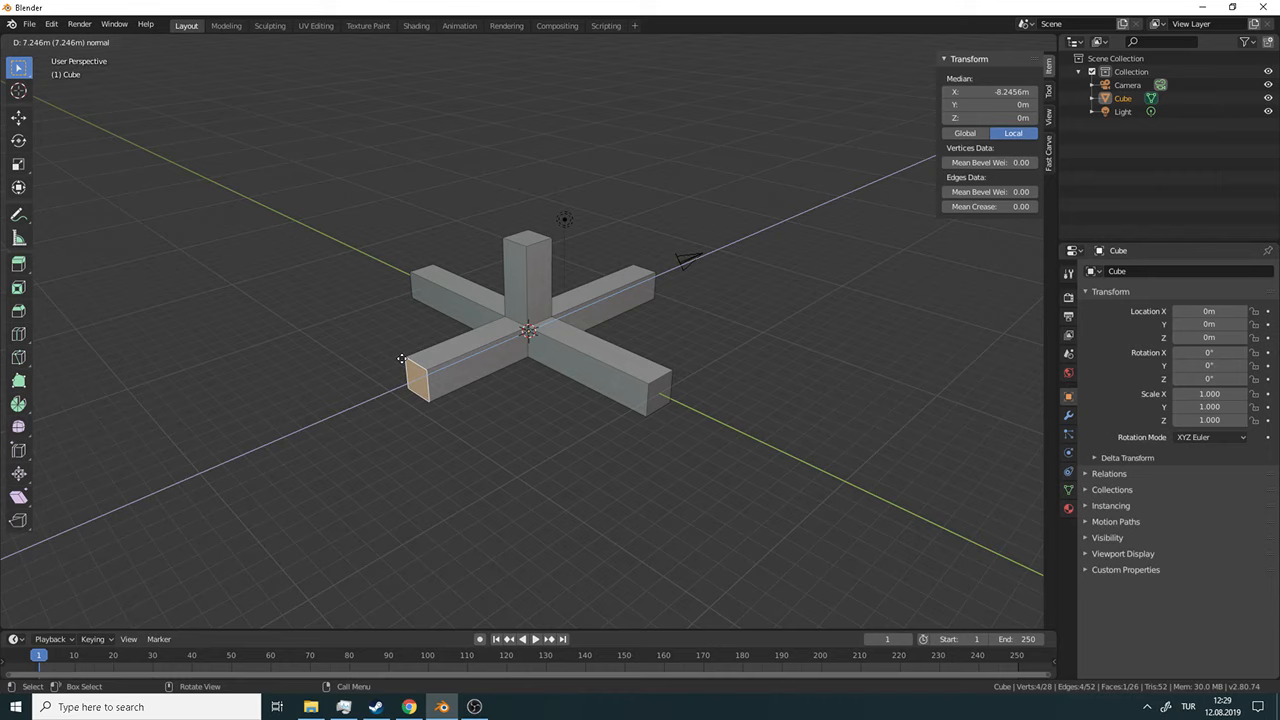
left_click(401, 359)
left_click(1000, 91)
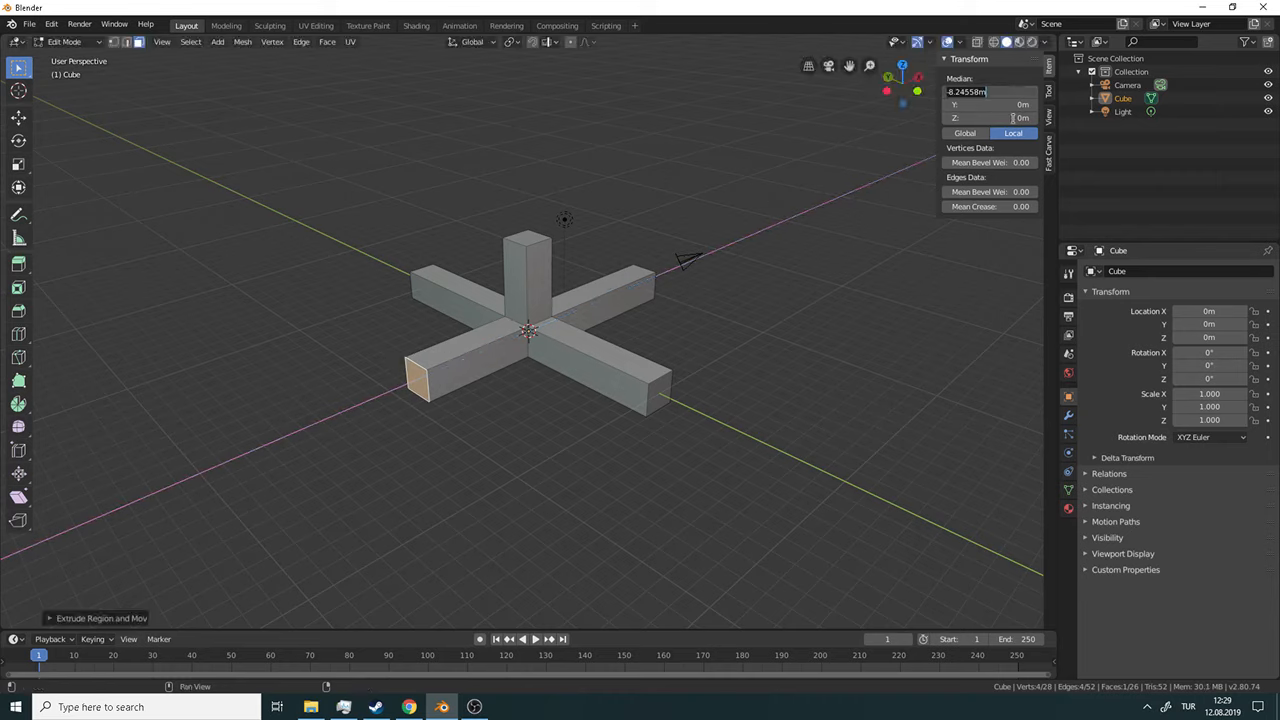
type("-11")
key("Return")
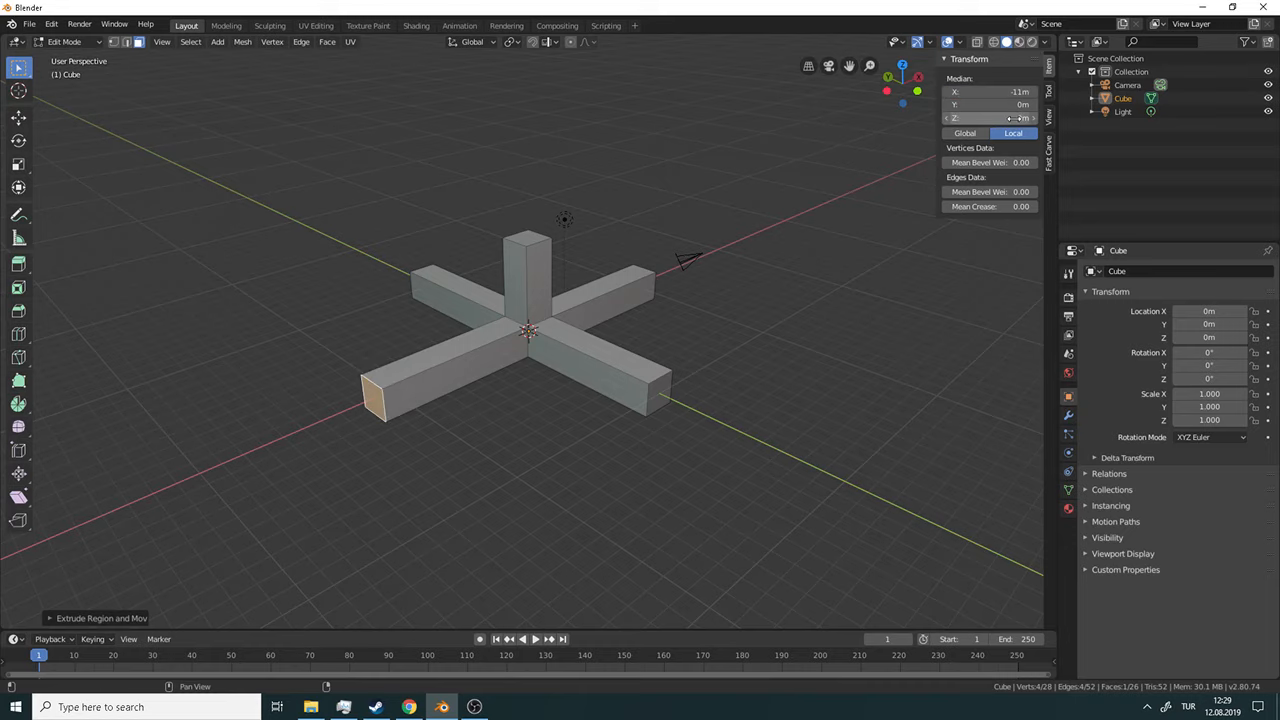
left_click(543, 389)
Extrude the column's top face upward about 10 m and set the new face's median Z to 50 m.
middle_click_drag(550, 390, 601, 418)
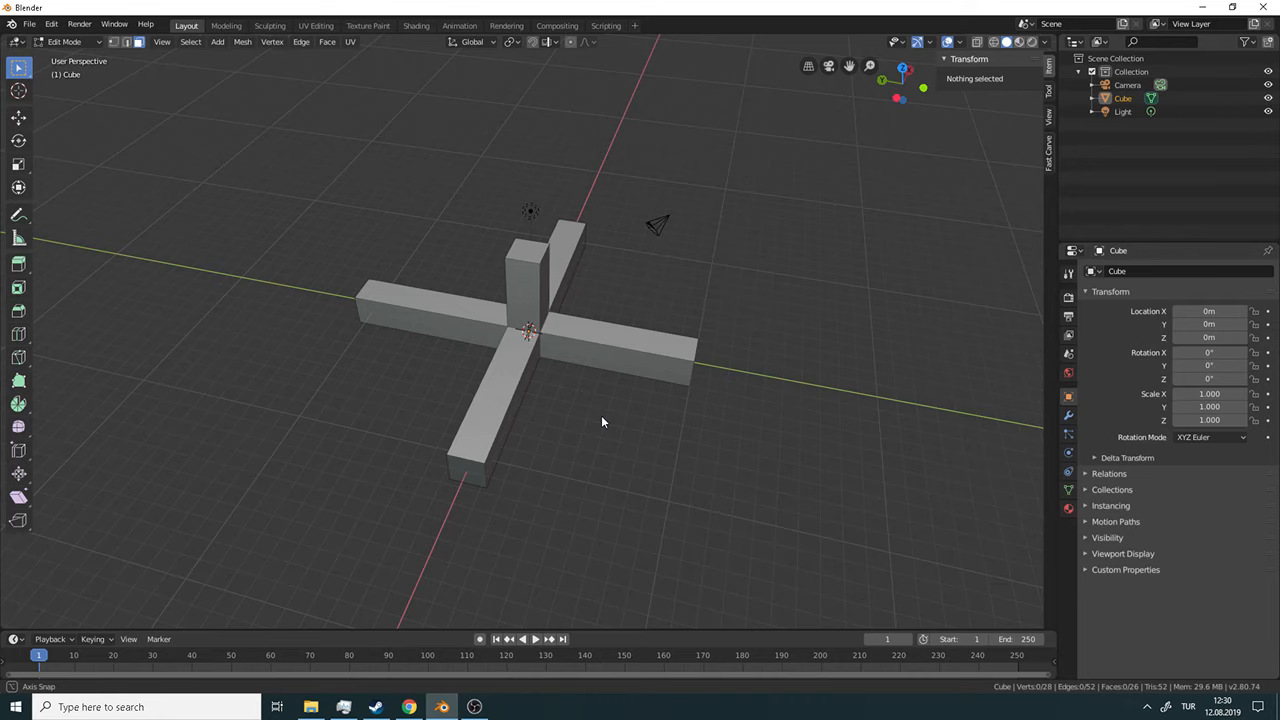
middle_click_drag(601, 421, 574, 405)
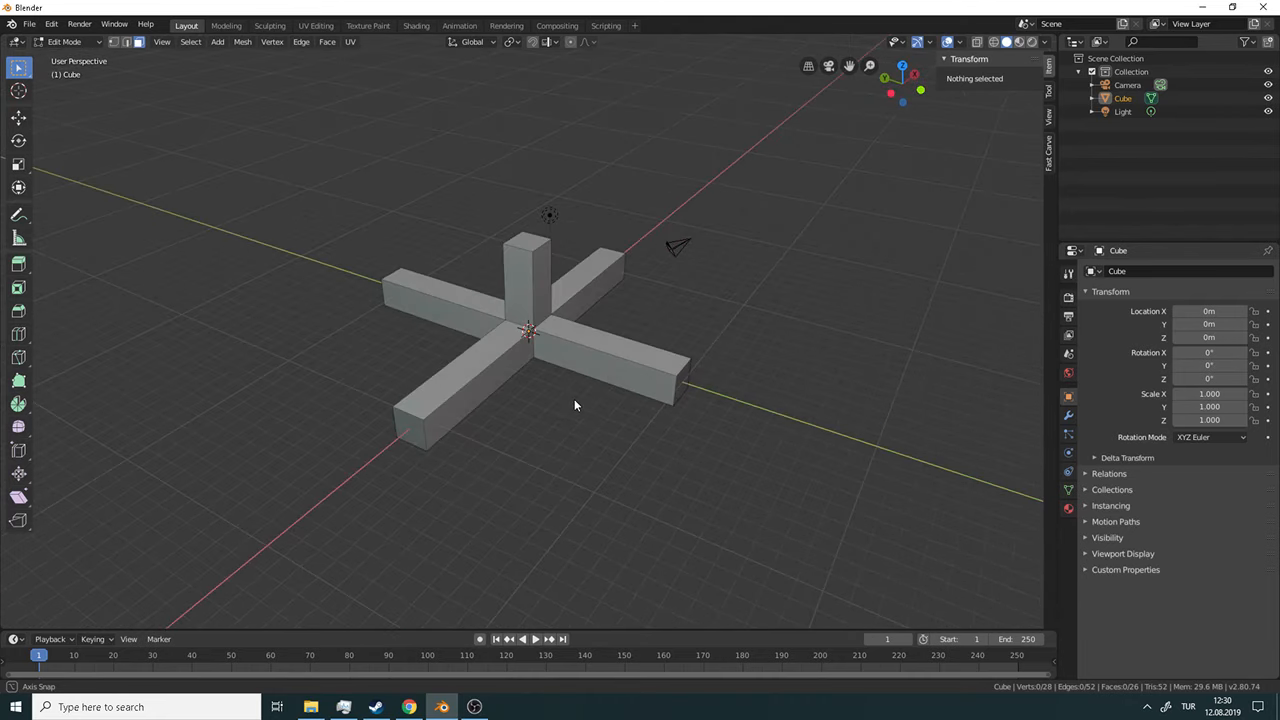
left_click(530, 244)
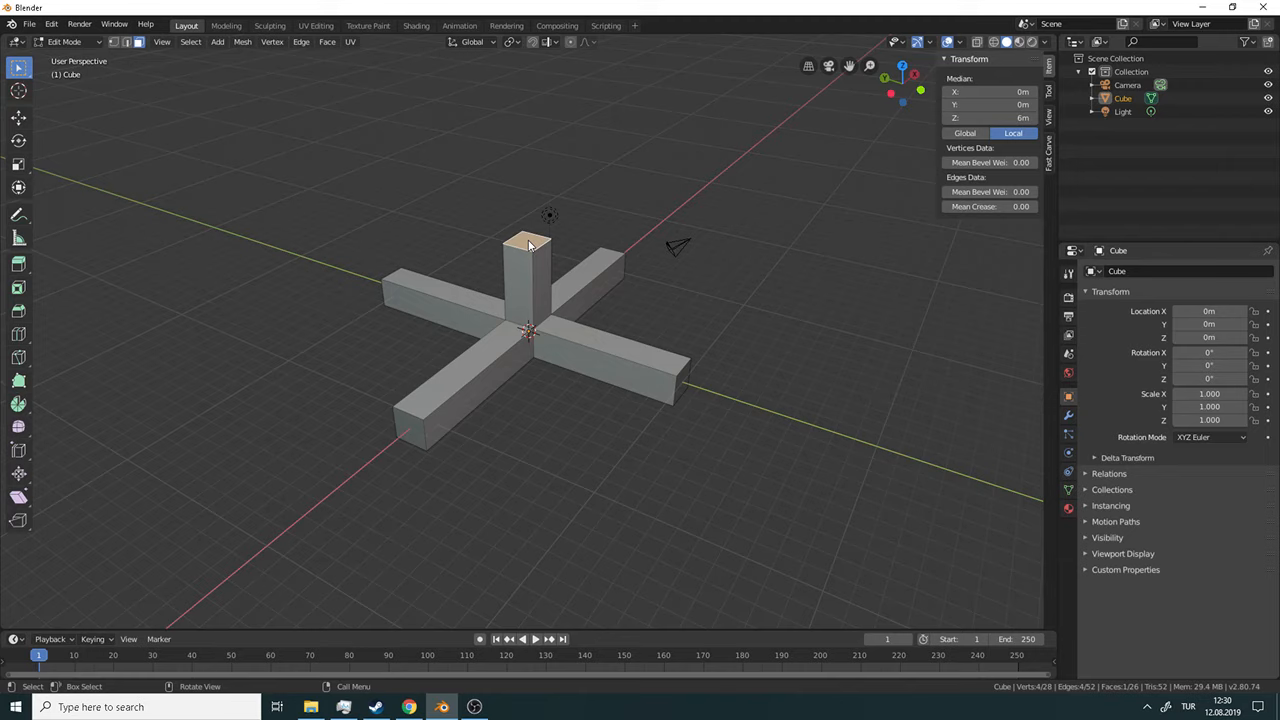
key("e")
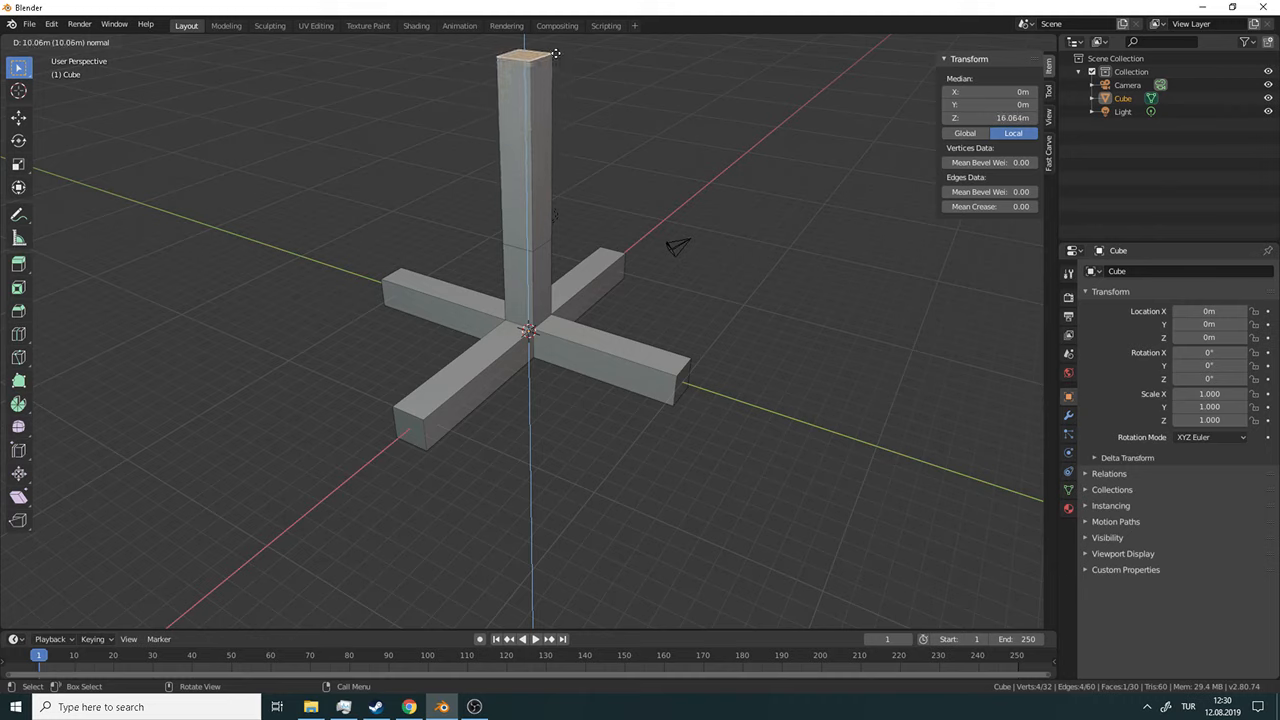
left_click(556, 53)
left_click(998, 118)
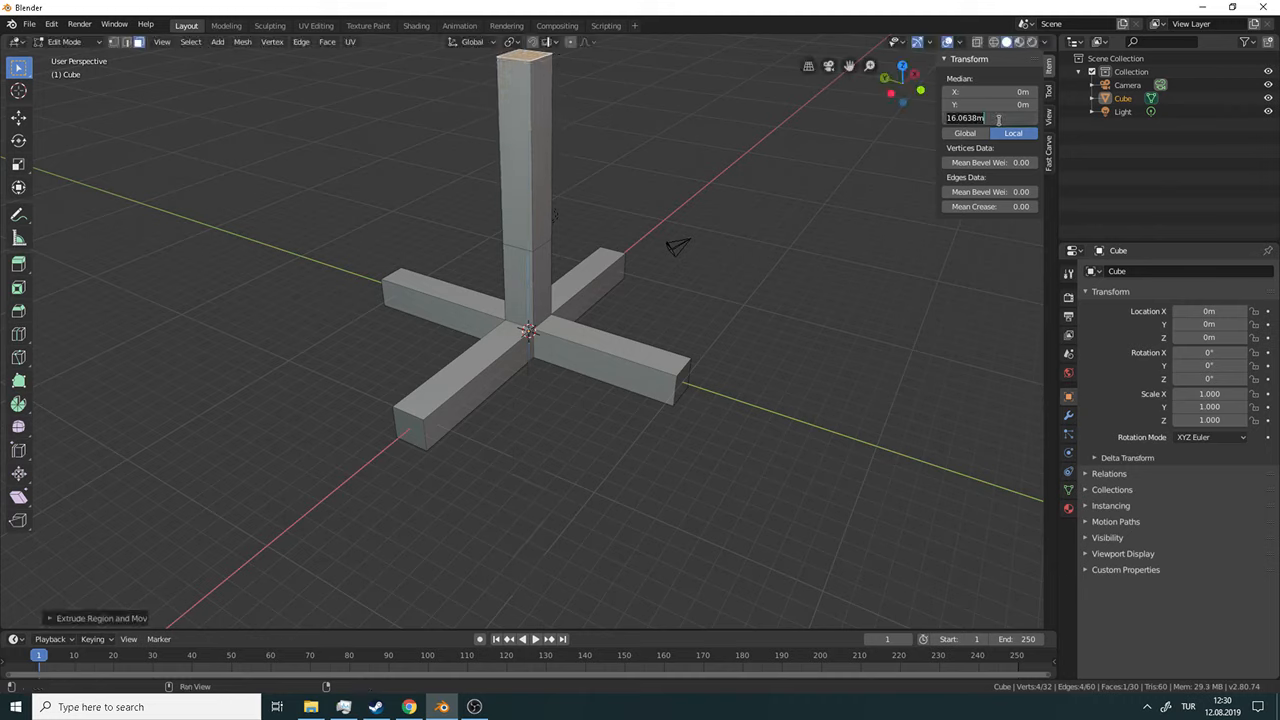
type("50")
key("Return")
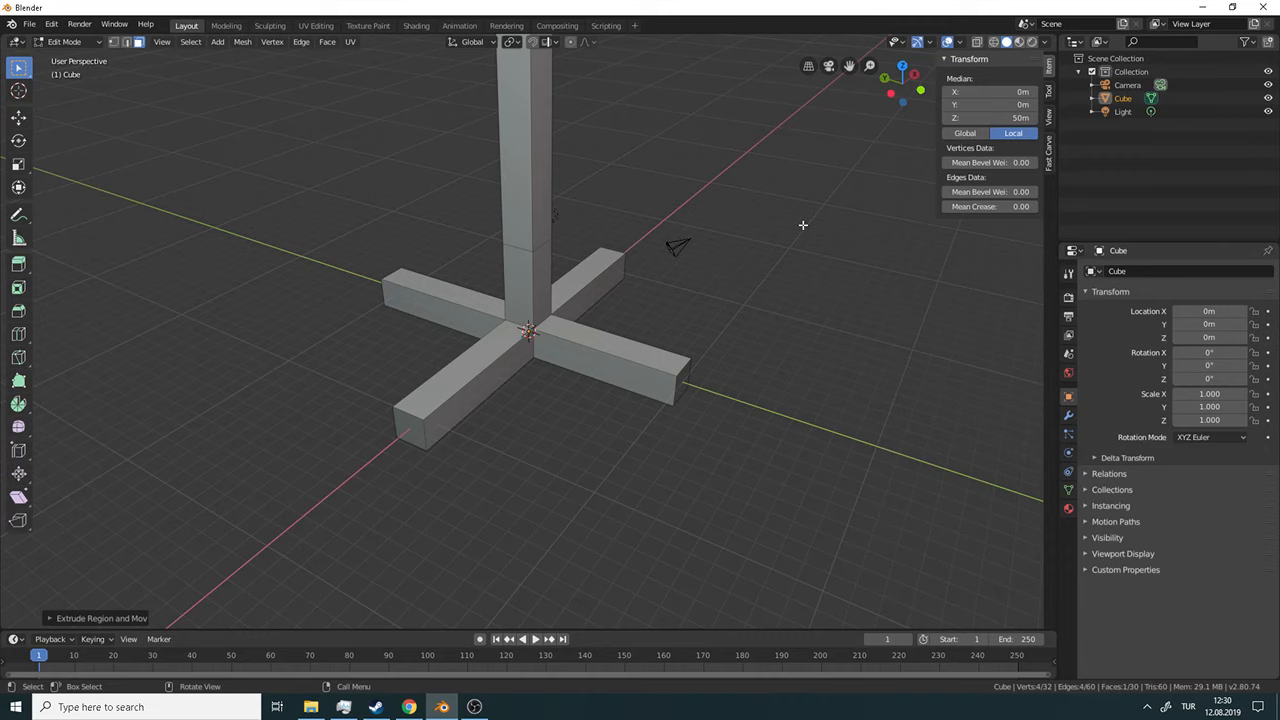
Extrude the tall column's top face upward by another 3 m to form a short top segment.
scroll(806, 270, "up", 2)
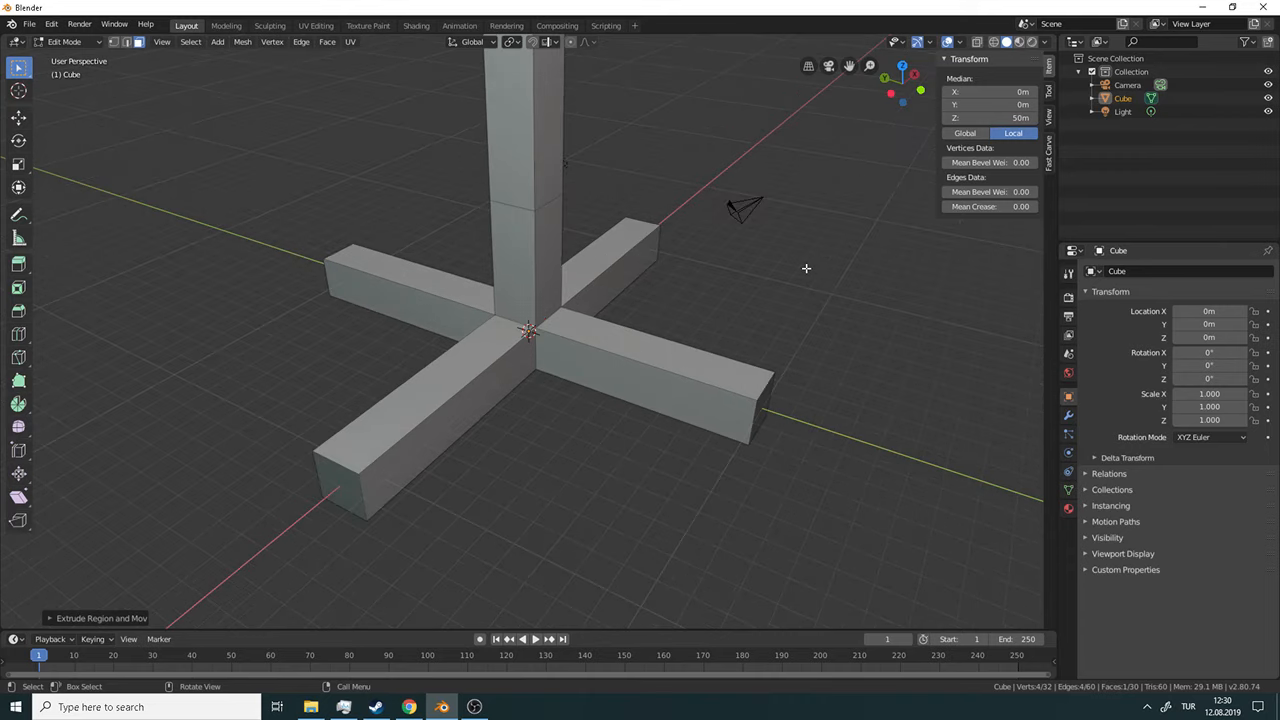
scroll(806, 266, "down", 3)
scroll(806, 264, "down", 4)
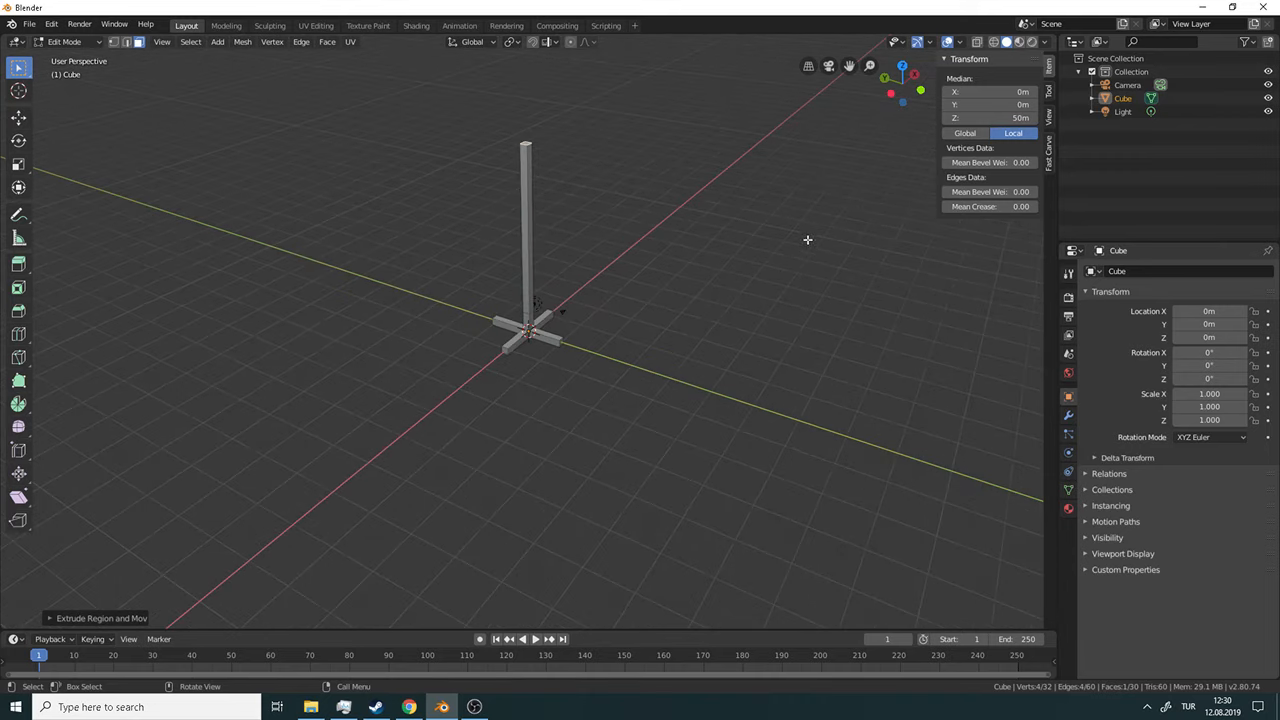
left_click(525, 143)
scroll(543, 209, "down", 2)
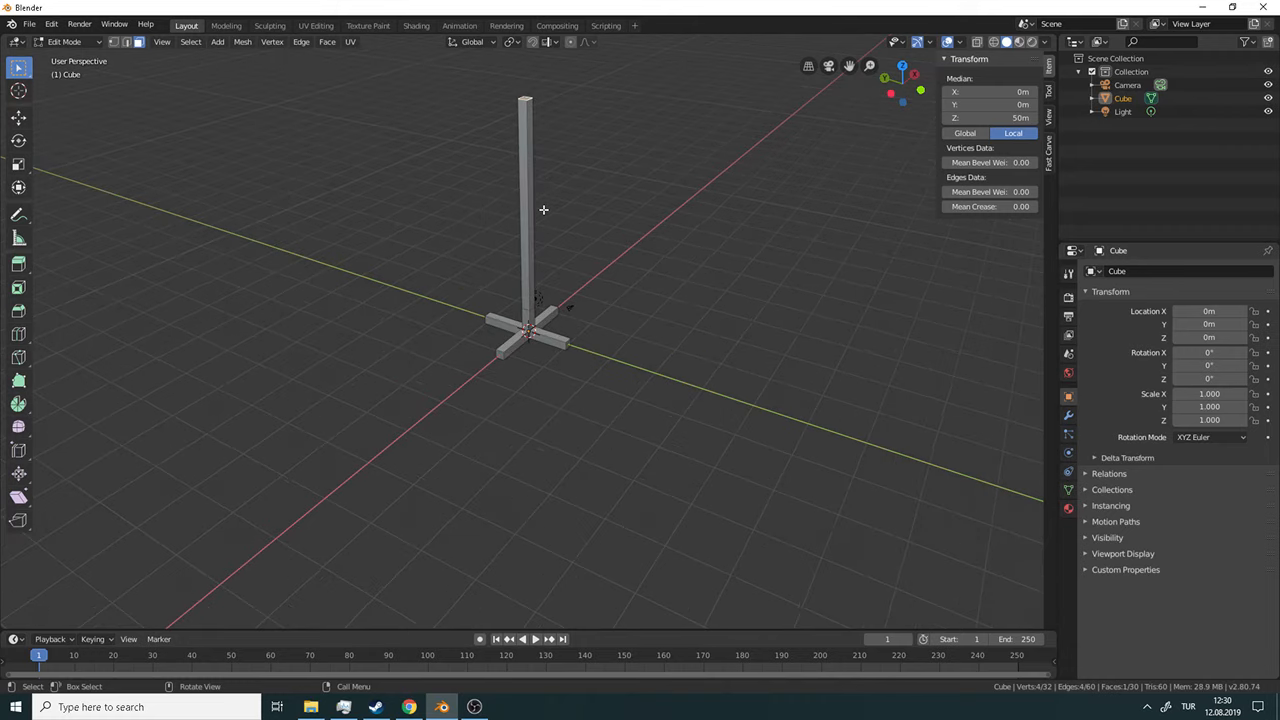
mouse_move(574, 210)
middle_mouse_down()
mouse_move(551, 274)
mouse_move(569, 223)
middle_mouse_up()
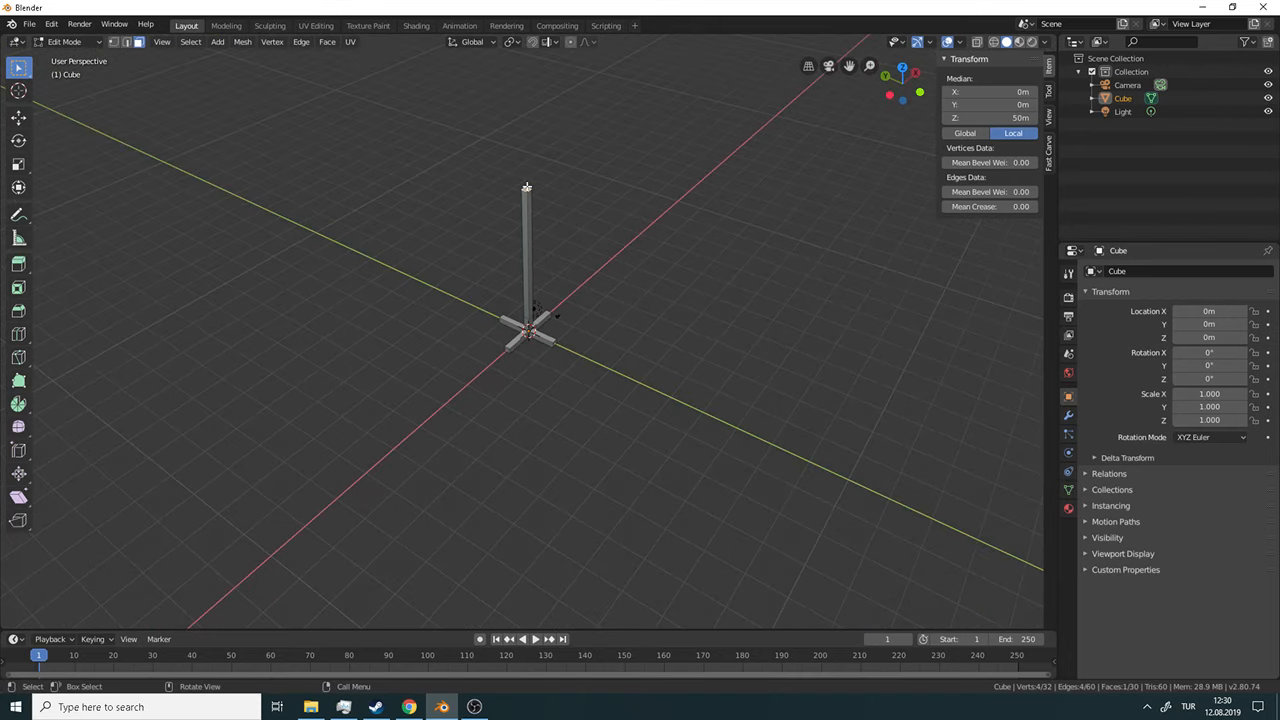
left_click(525, 190)
left_click(525, 190)
key("e")
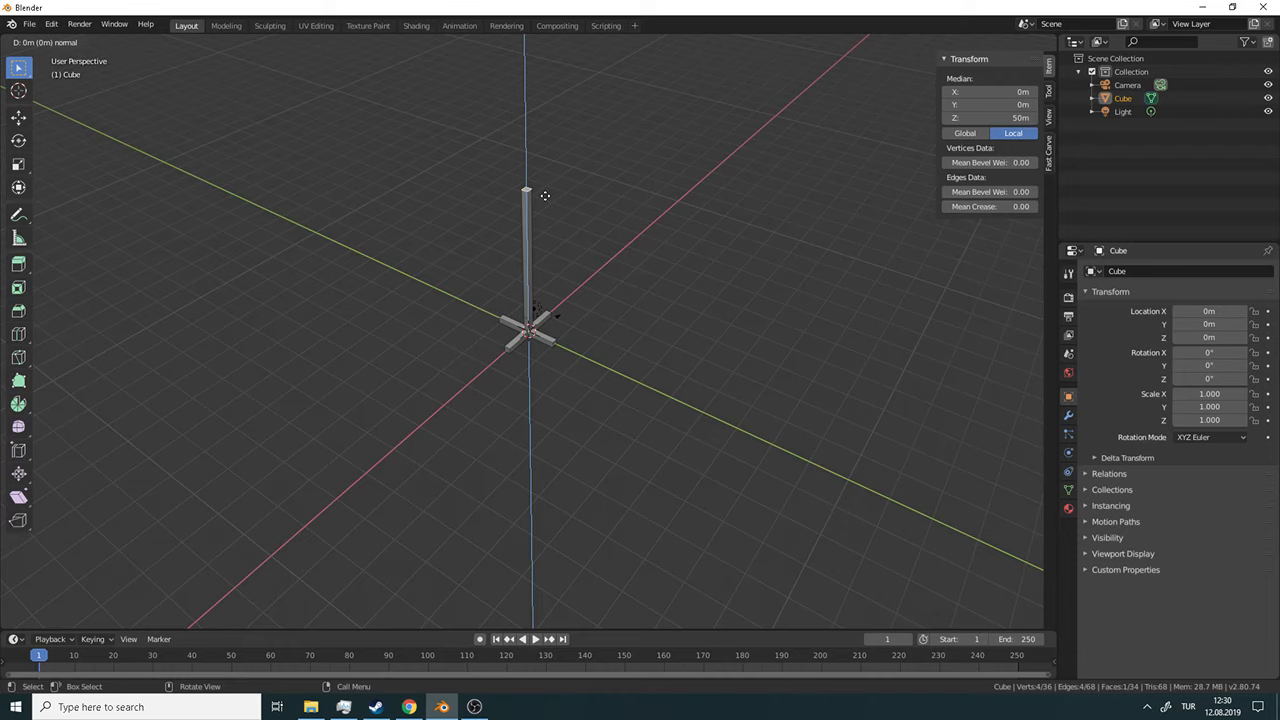
left_click(545, 195)
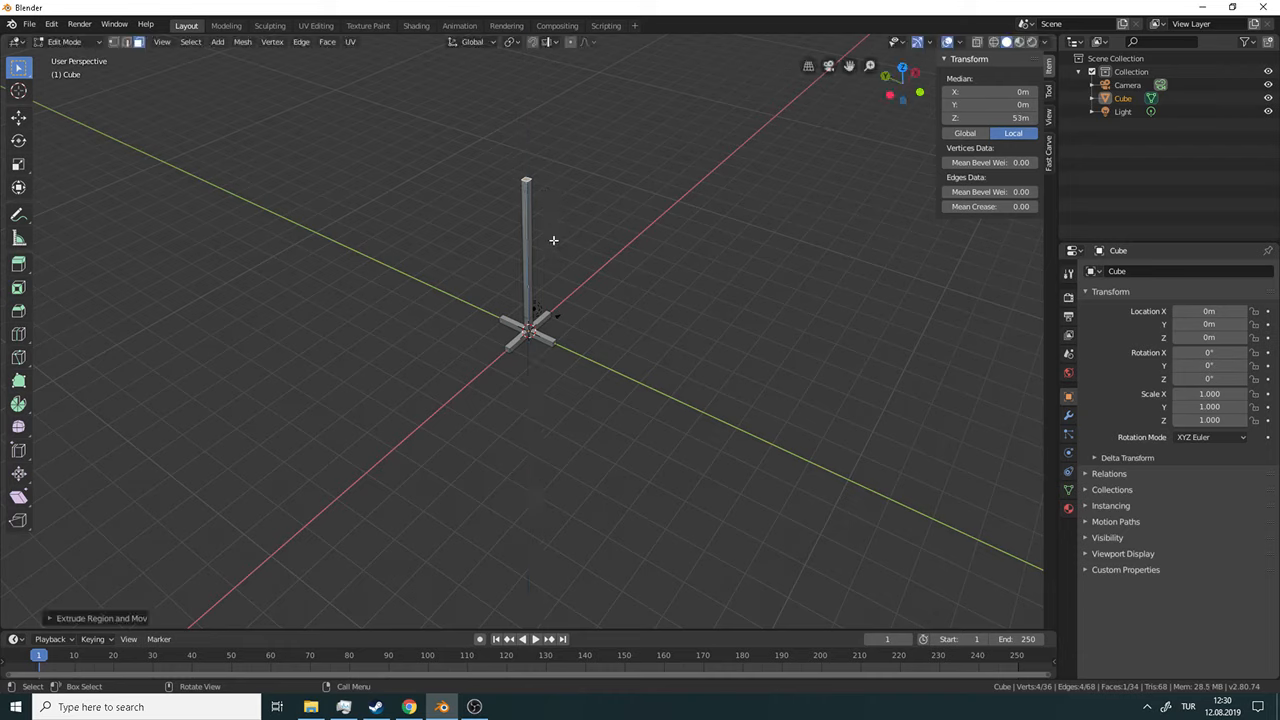
Set the median X of the top segment's -X side face to -15 m and deselect the face.
left_click(525, 187)
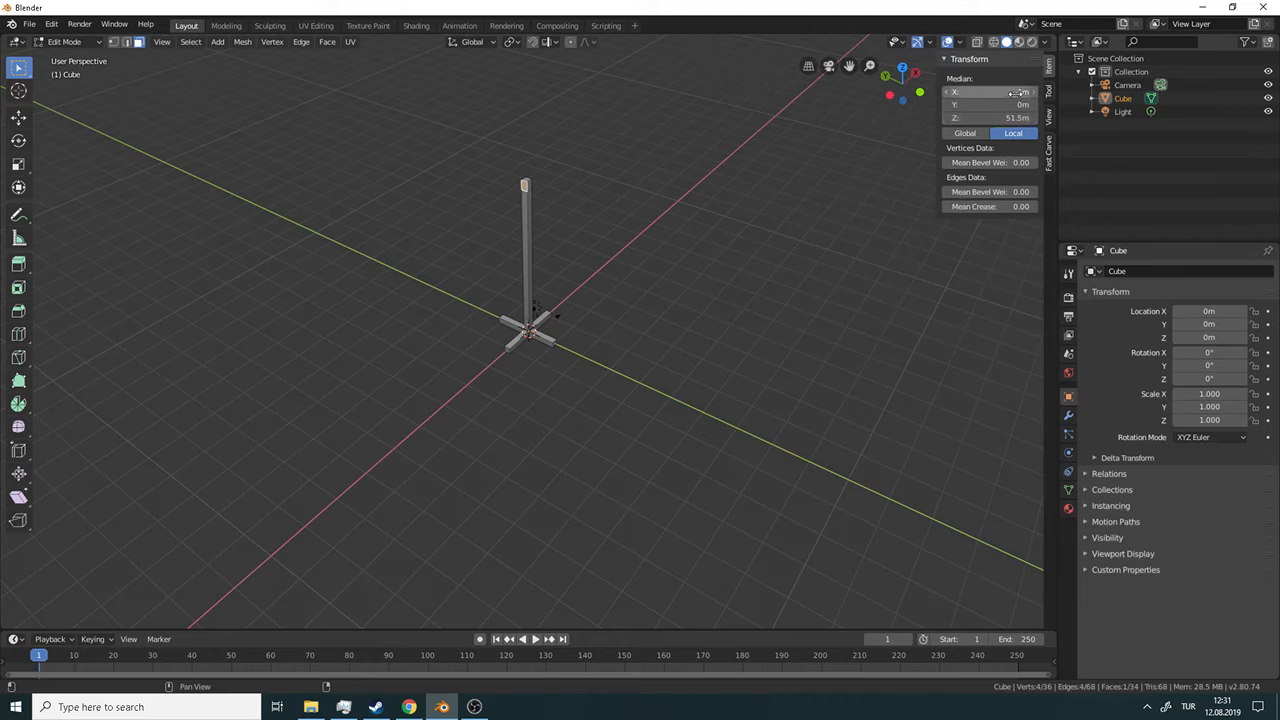
left_click(980, 92)
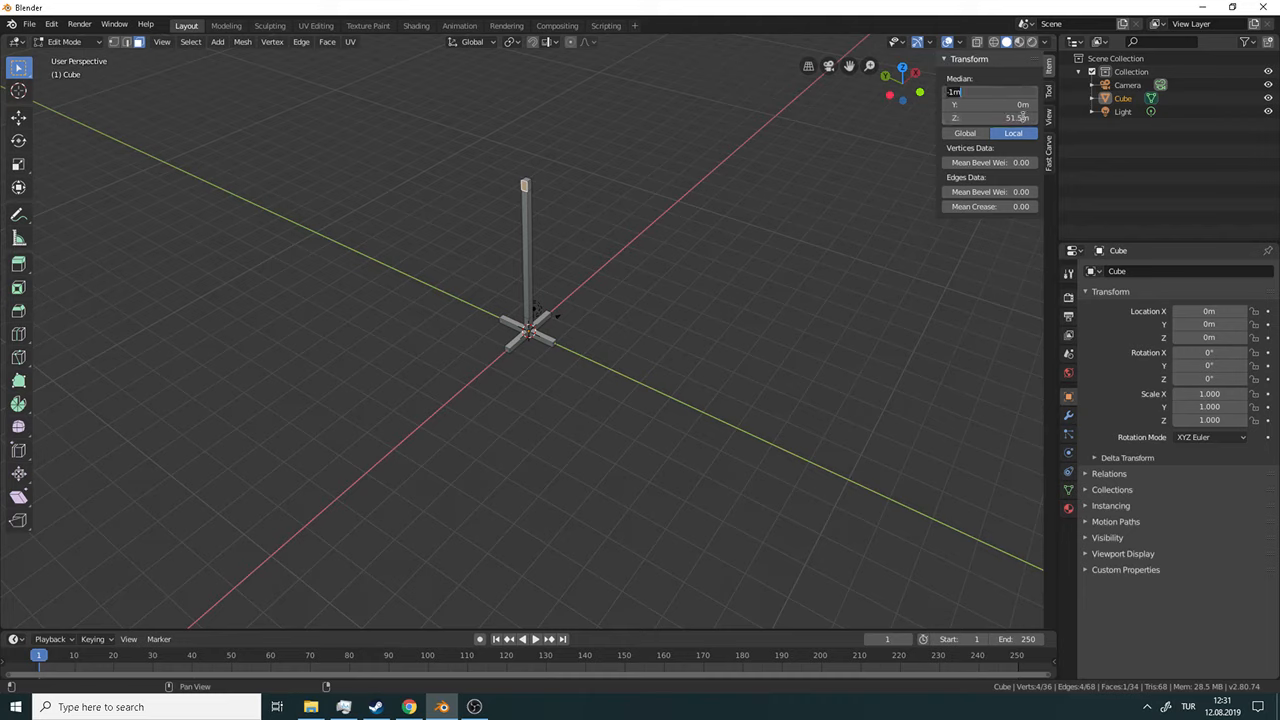
key("BackSpace")
type("-15")
key("Return")
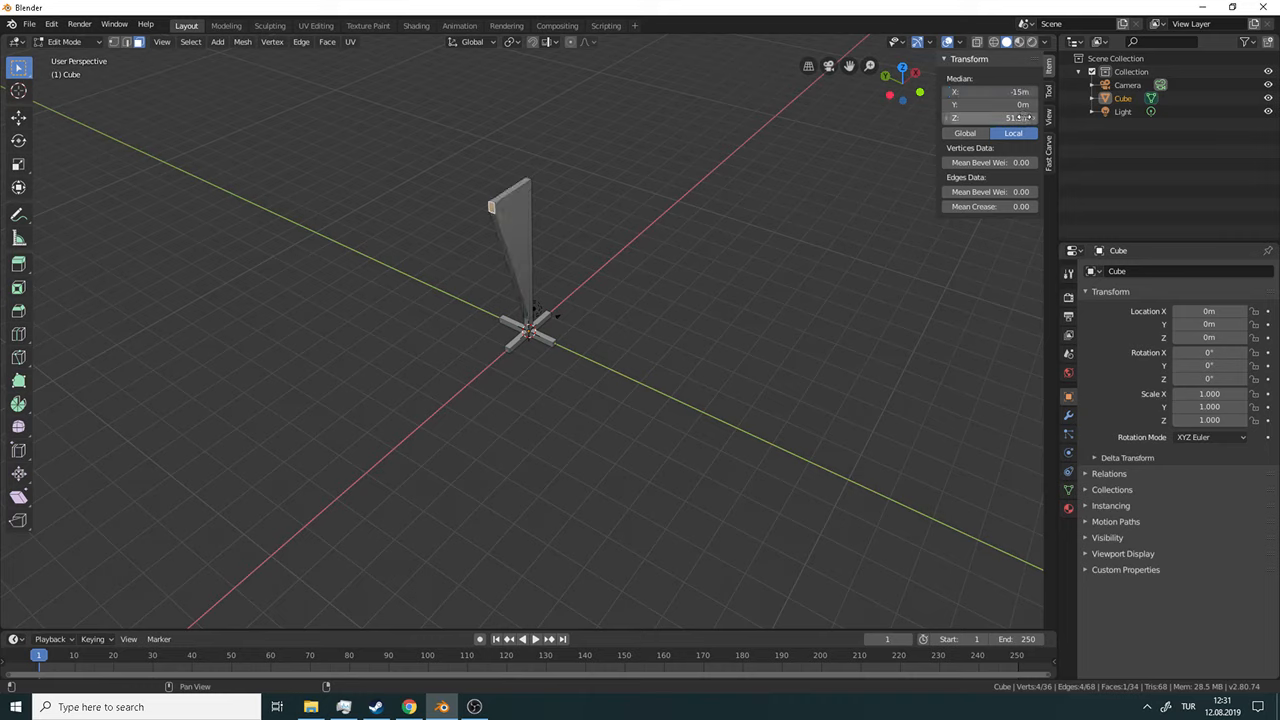
left_click(652, 290)
Set the median X of the column's top segment's +X side face to 11 m.
middle_click_drag(598, 289, 480, 280)
middle_click_drag(594, 223, 510, 209)
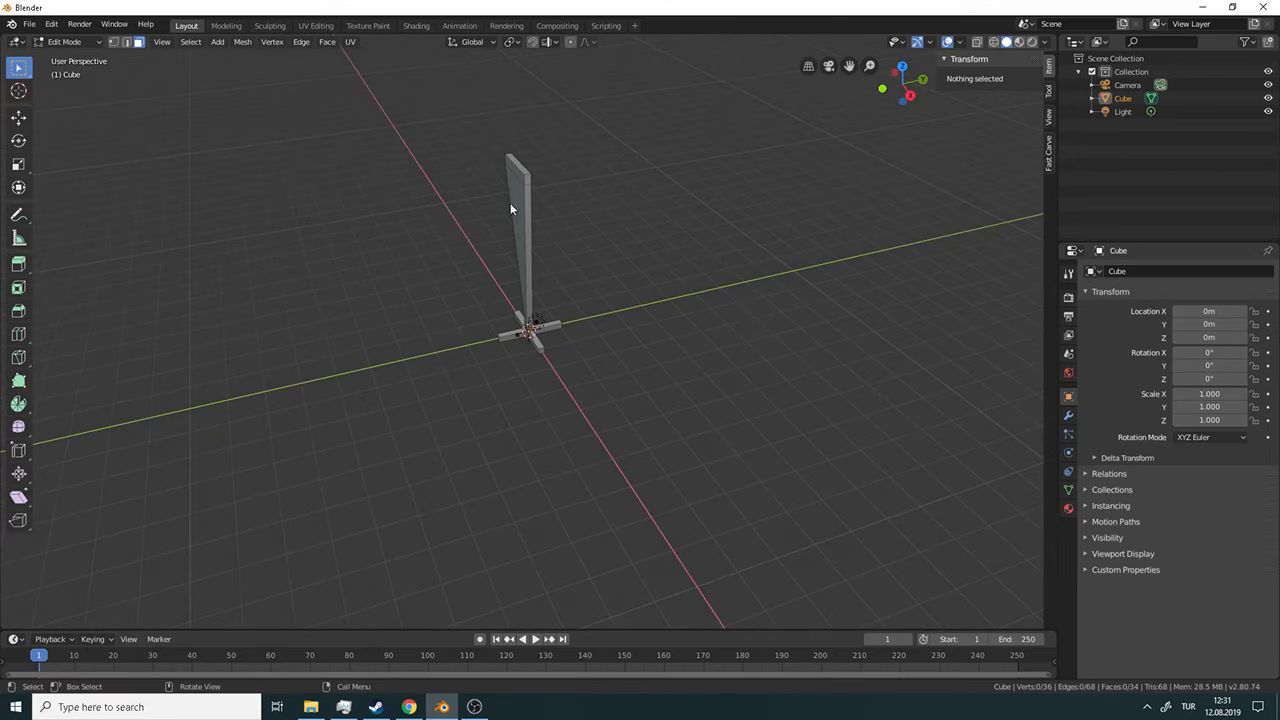
left_click(527, 183)
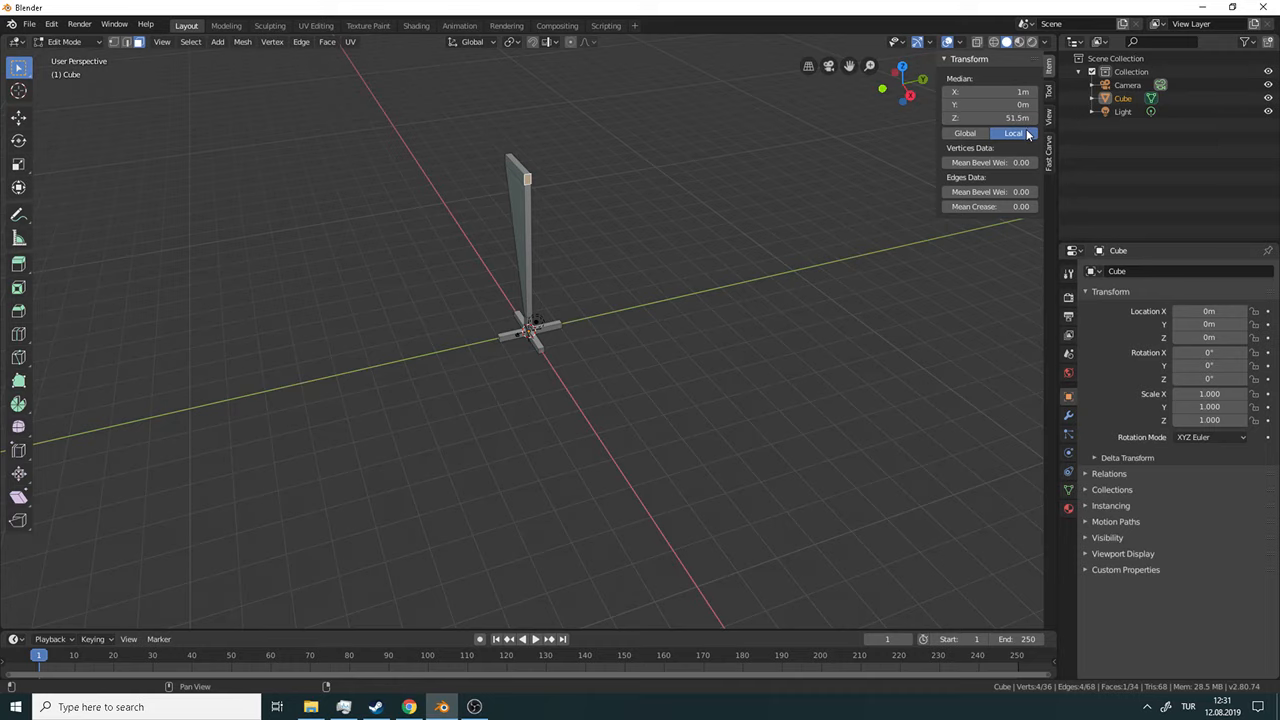
left_click(1026, 93)
type("11")
key("Return")
Set the median X of the top segment's opposite, -X side face to -11 m.
middle_click_drag(794, 374, 847, 398)
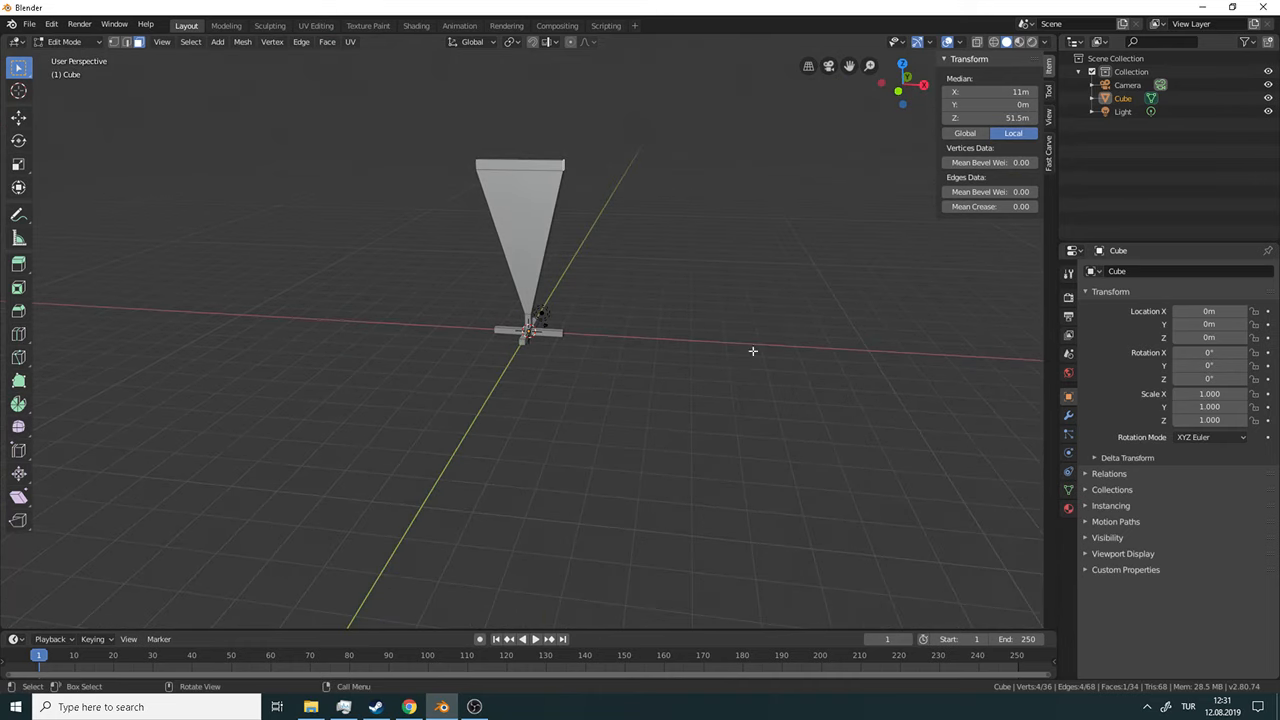
middle_click_drag(662, 266, 737, 286)
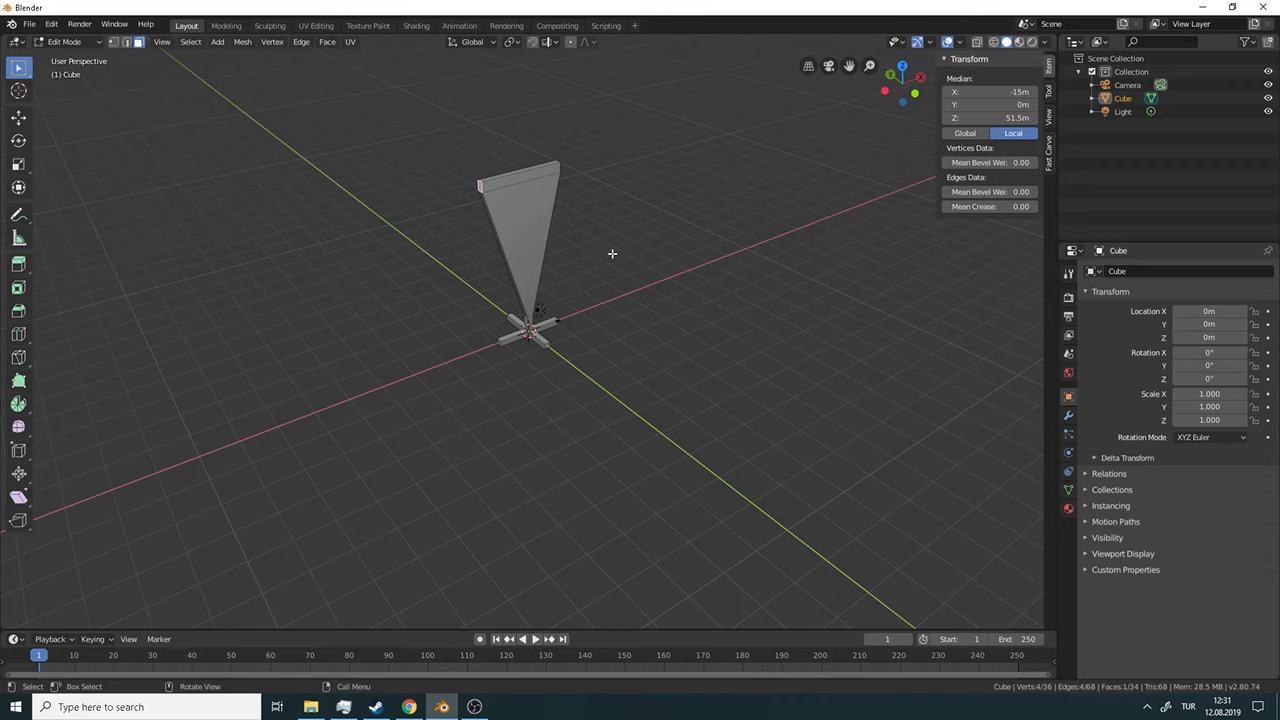
left_click(1008, 93)
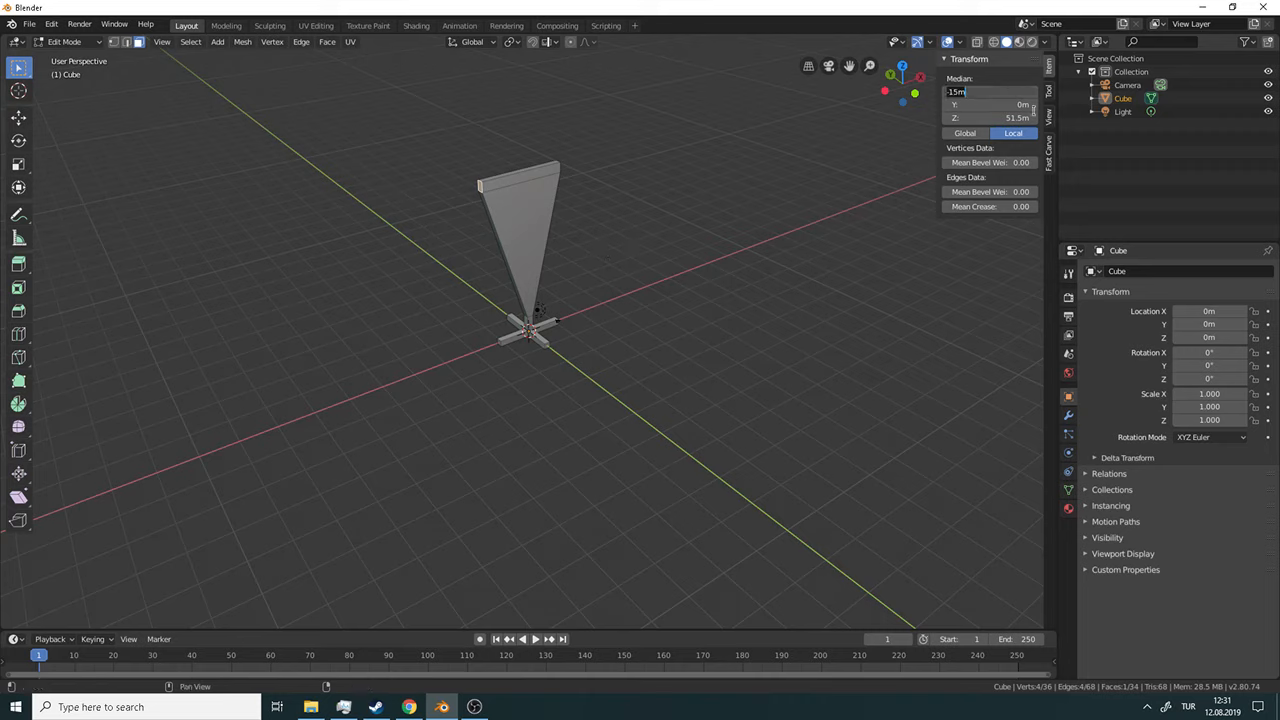
type("11")
key("Return")
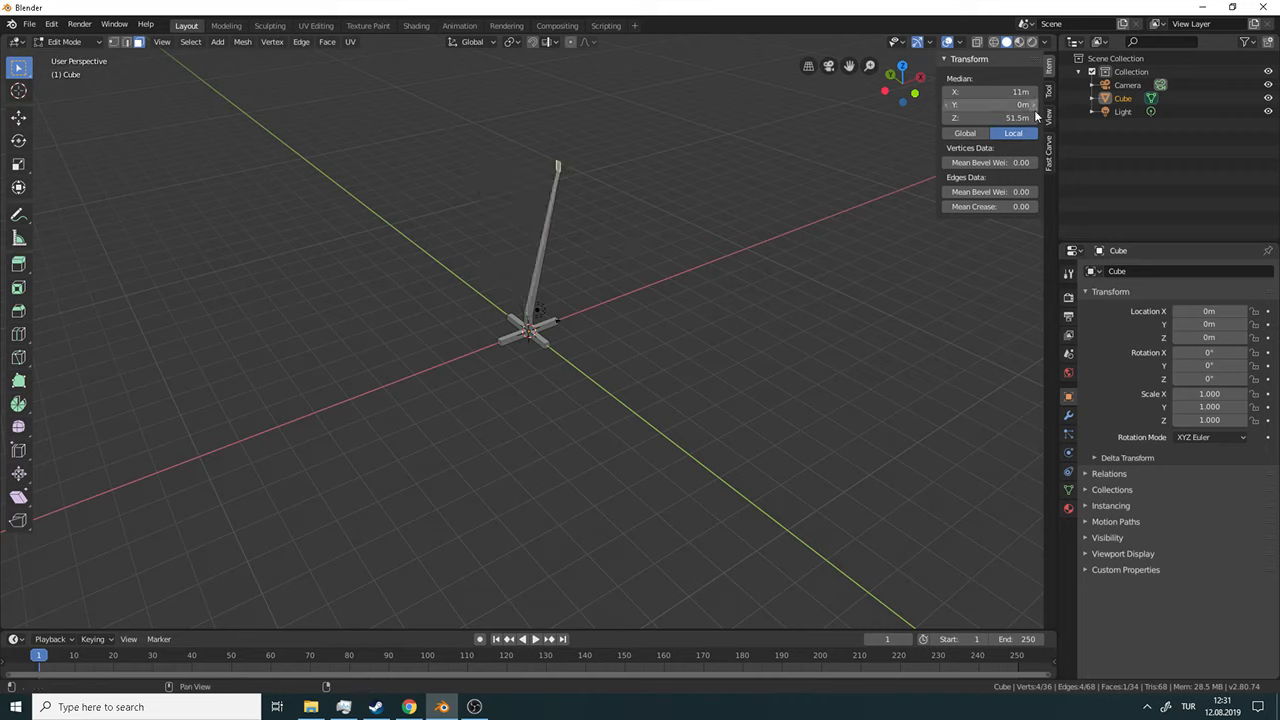
left_click(1020, 91)
key("Left")
type("-")
key("Return")
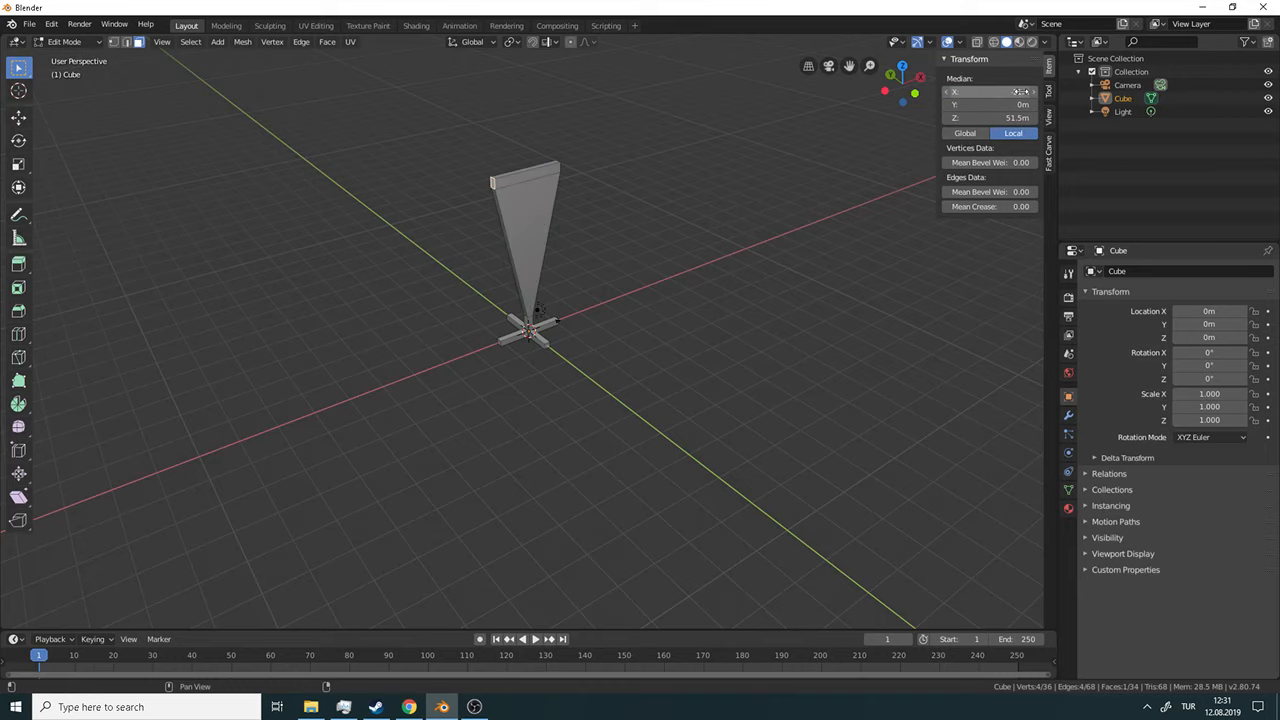
Extrude the top segment's -Y side face outward about 49 m and set the new face's median Y to -15 m.
middle_click_drag(726, 200, 642, 260, "alt")
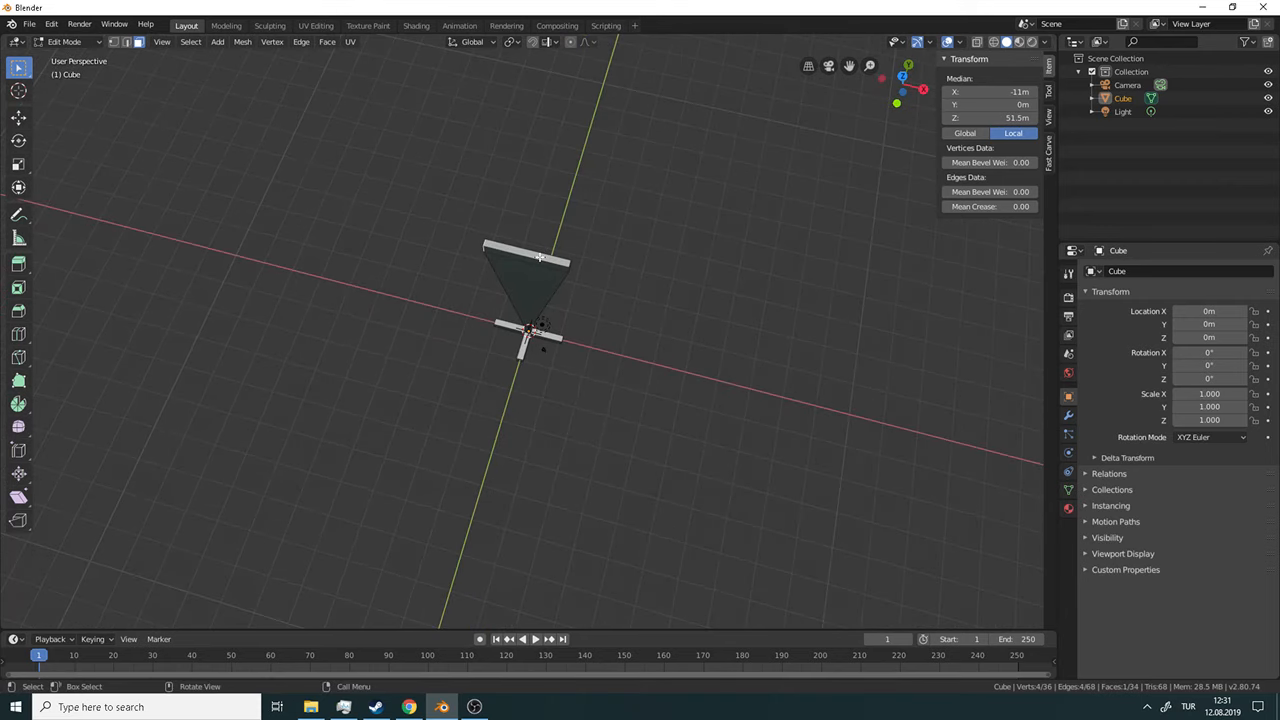
left_click(540, 257)
middle_click_drag(674, 317, 537, 204)
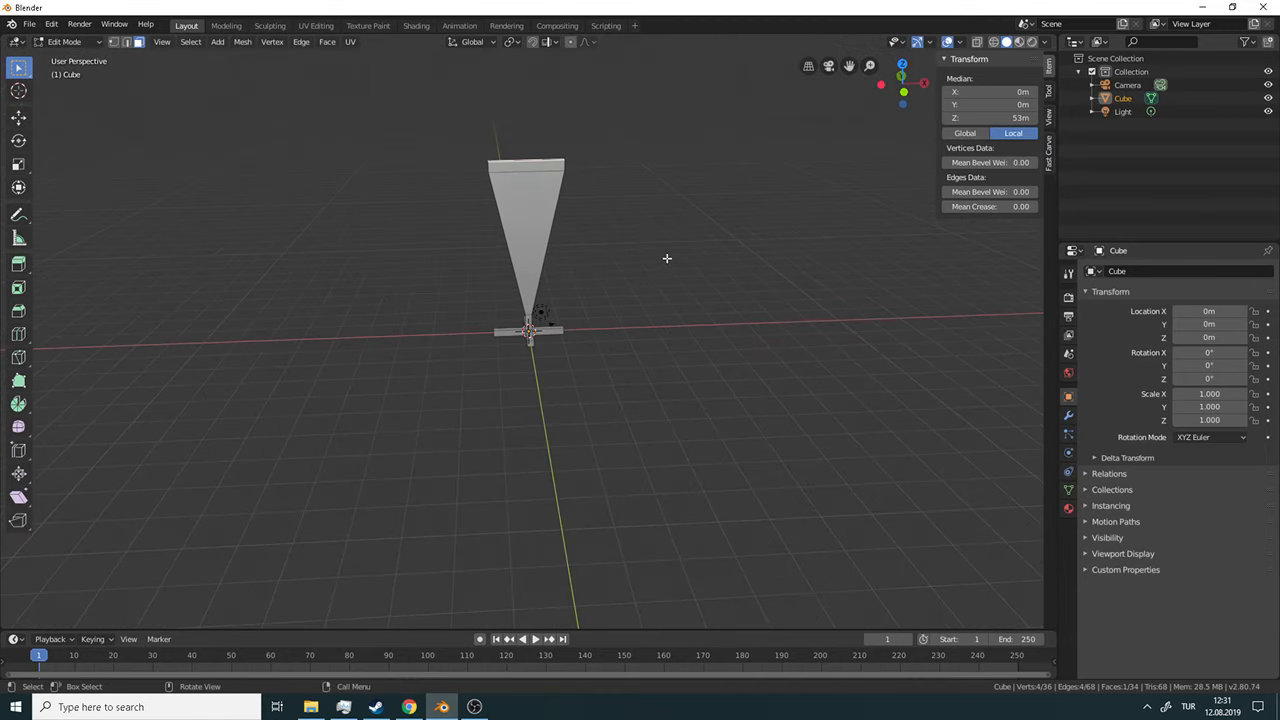
scroll(576, 205, "up", 1)
scroll(576, 205, "up", 1)
left_click(502, 92)
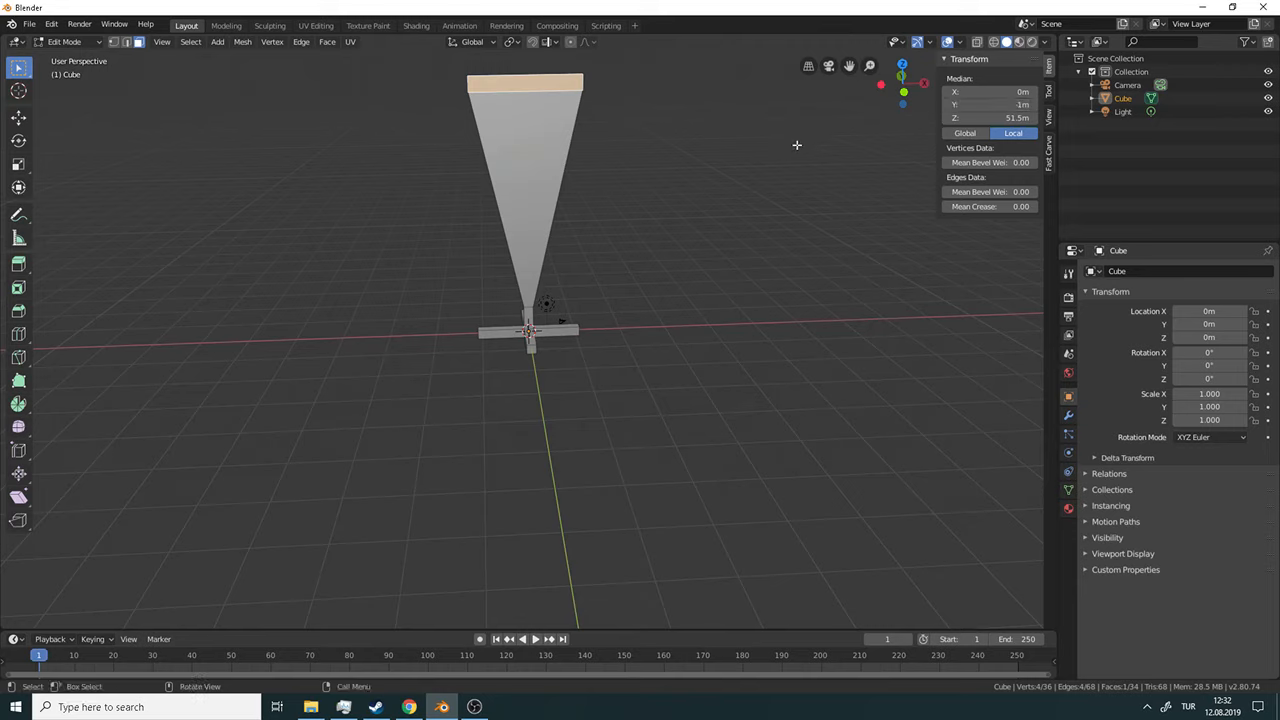
key("e")
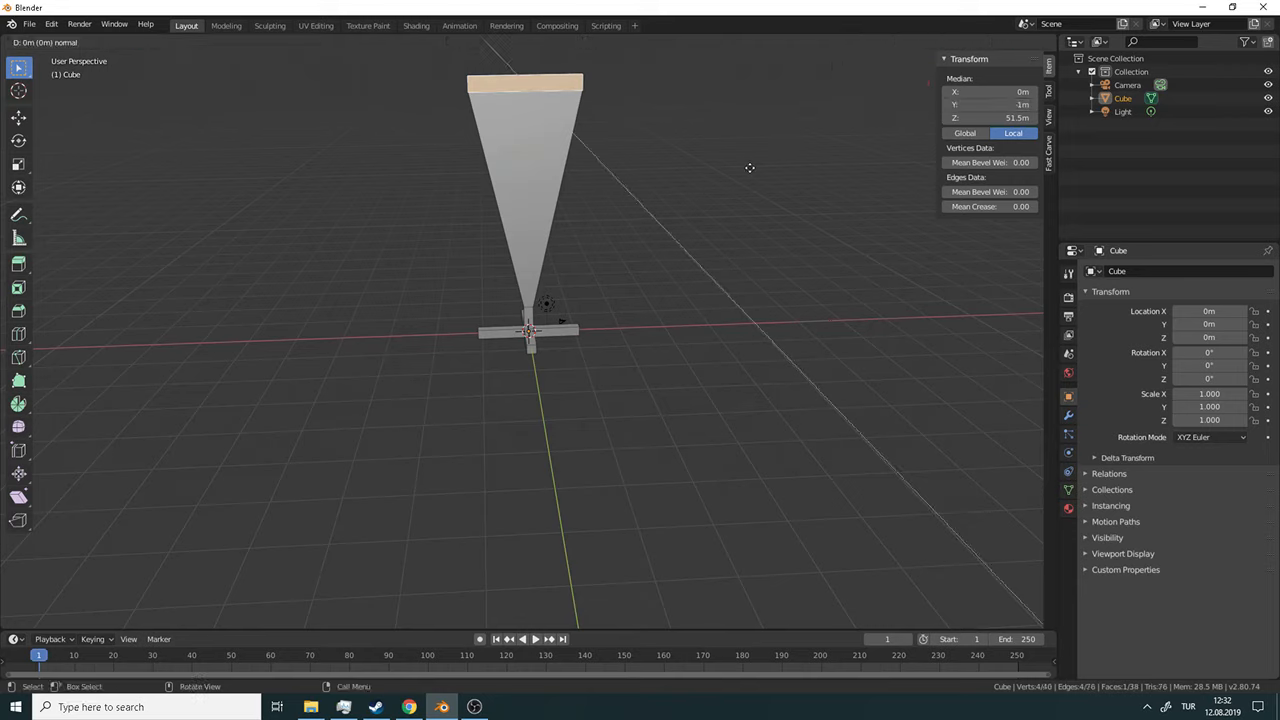
left_click(849, 119)
left_click(1015, 105)
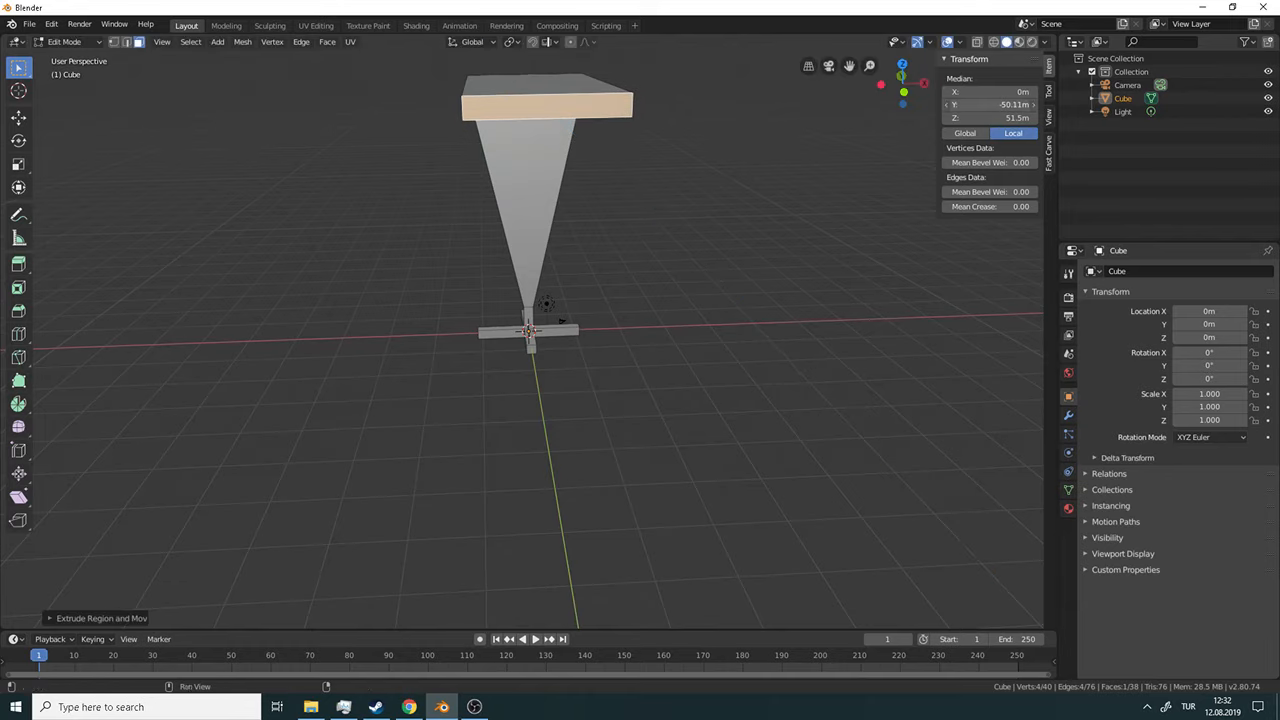
type("1")
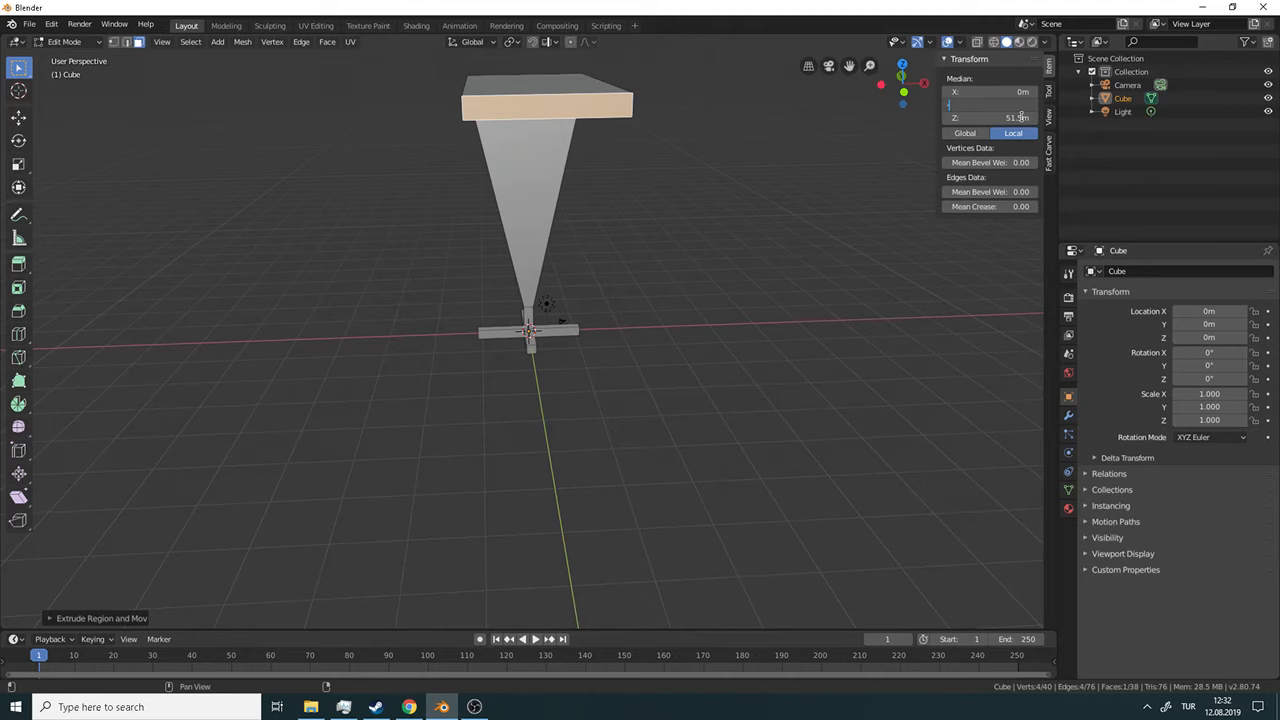
type("5")
key("Return")
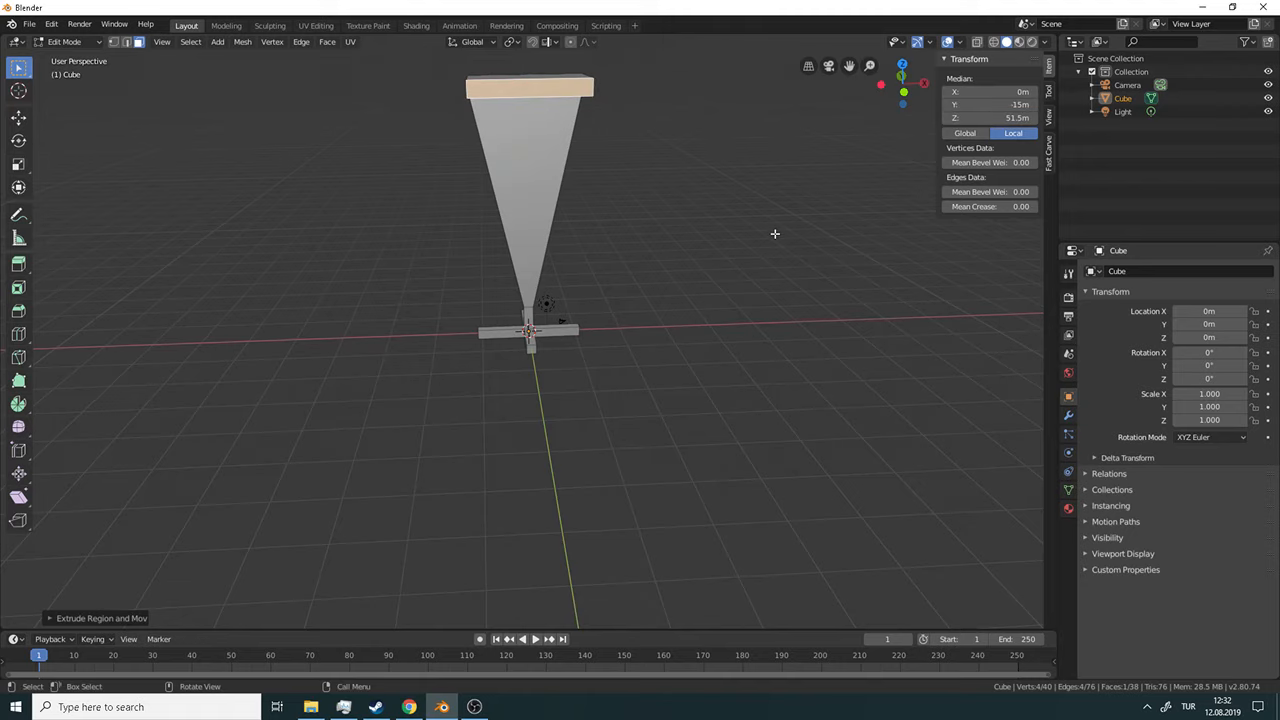
Extrude the top segment's +Y side face outward about 22 m and set the new face's median Y to 15 m.
middle_click_drag(774, 234, 580, 251)
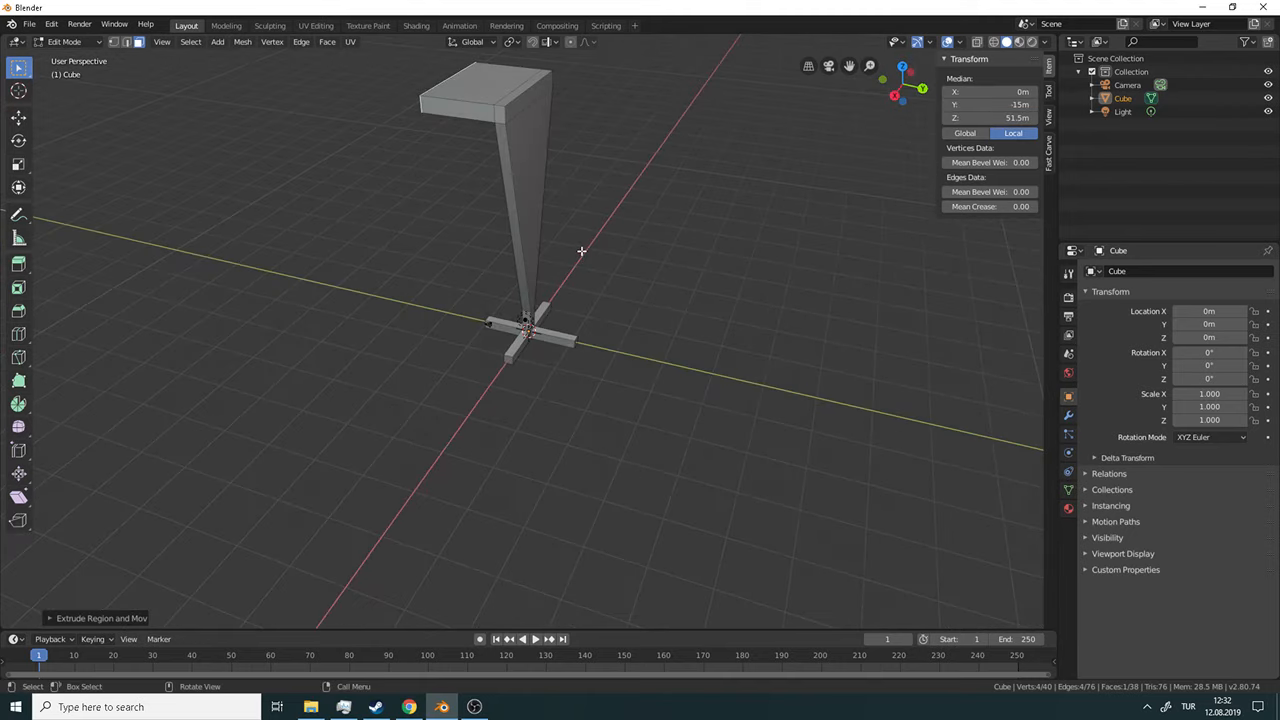
left_click(527, 103)
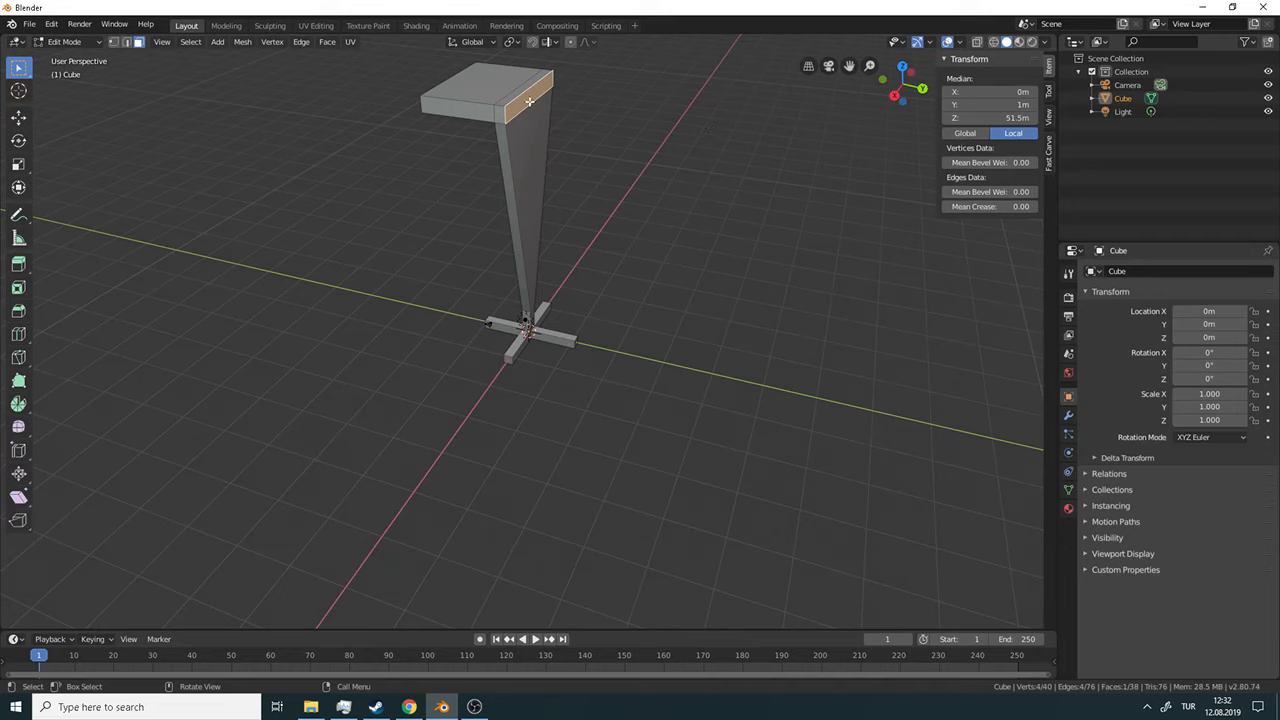
key("e")
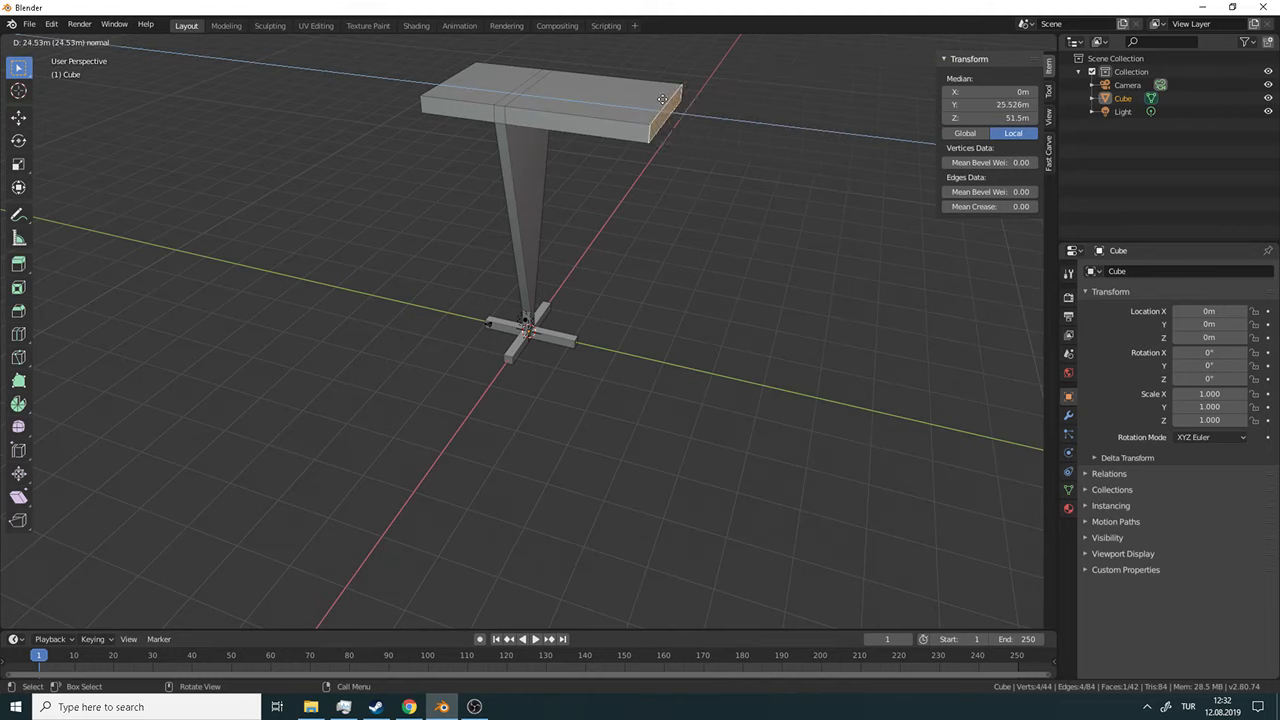
left_click(709, 110)
left_click(981, 107)
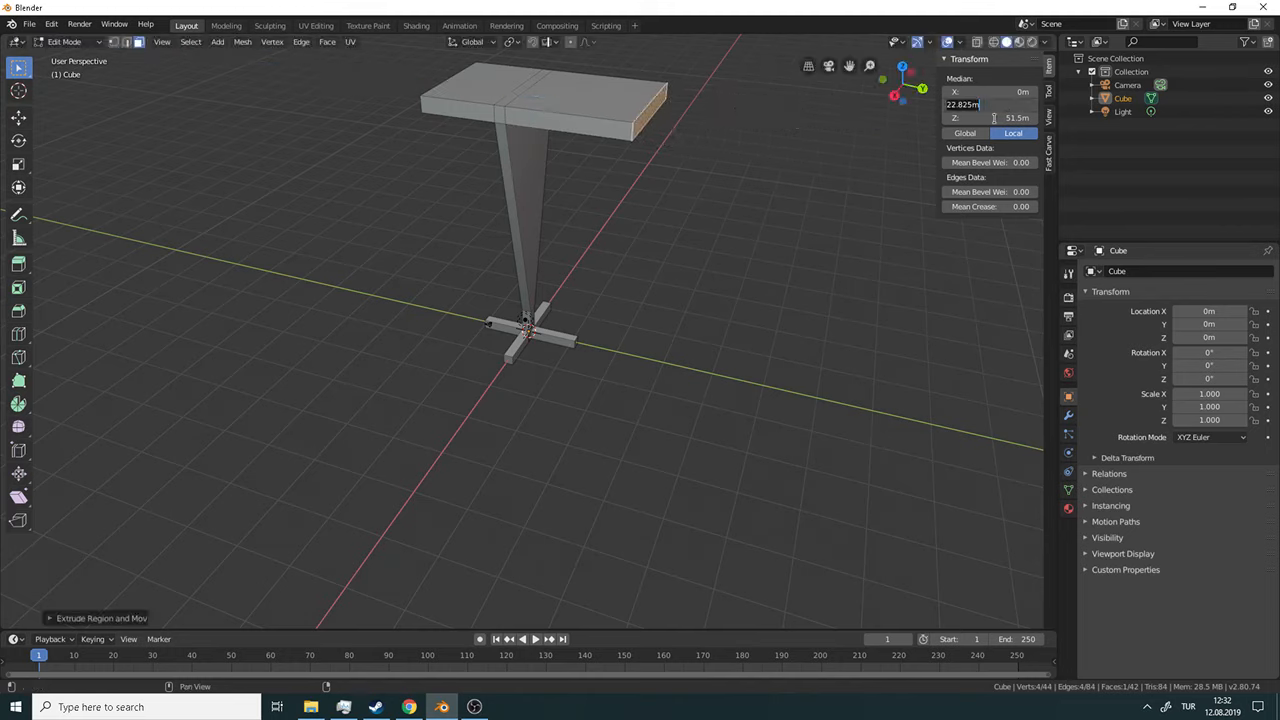
type("15")
key("Return")
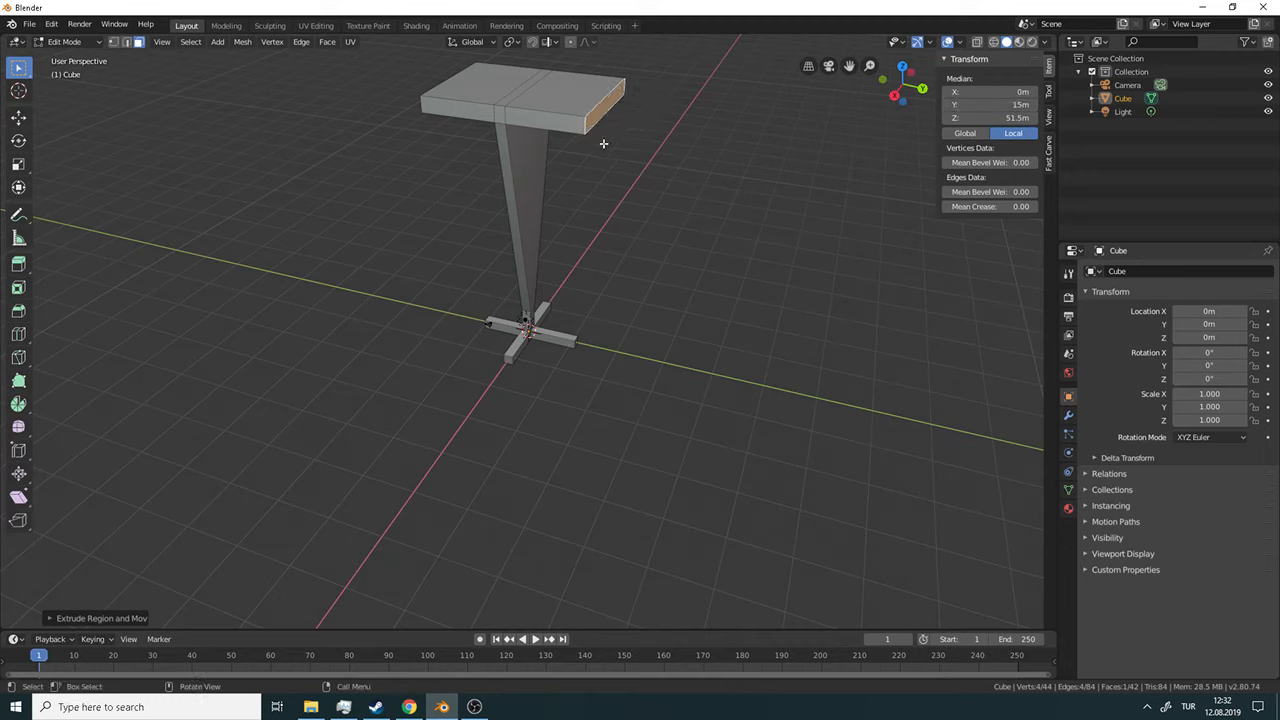
Examine the flat top slab, tapered column and crossed base from several sides.
scroll(431, 102, "down", 2)
middle_click_drag(443, 109, 500, 174)
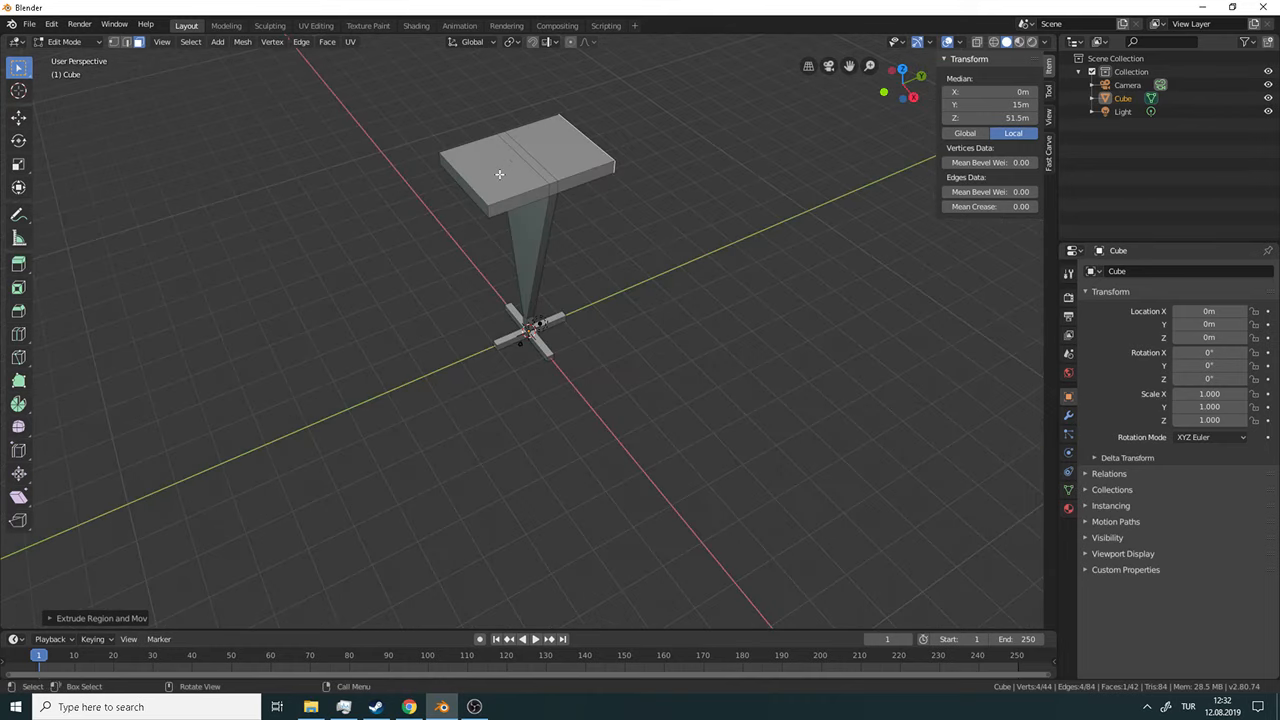
middle_click_drag(674, 182, 699, 144)
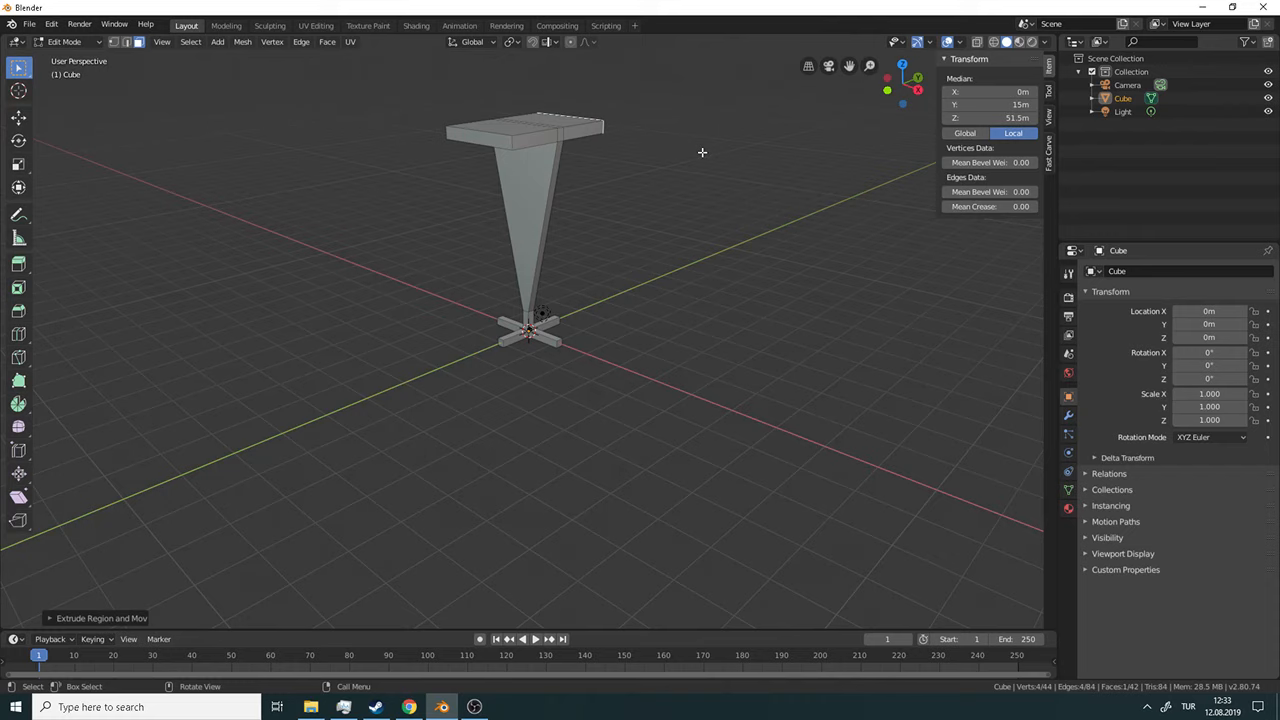
middle_click_drag(710, 166, 686, 187)
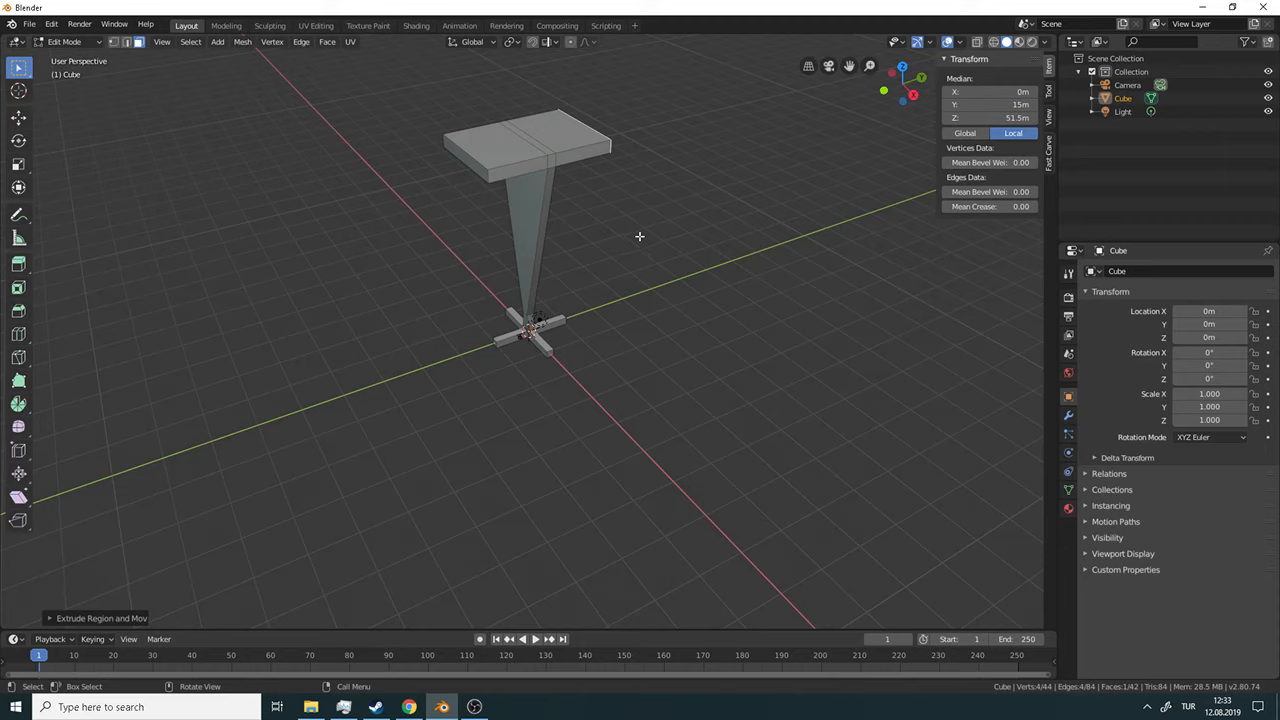
middle_click_drag(640, 235, 490, 226)
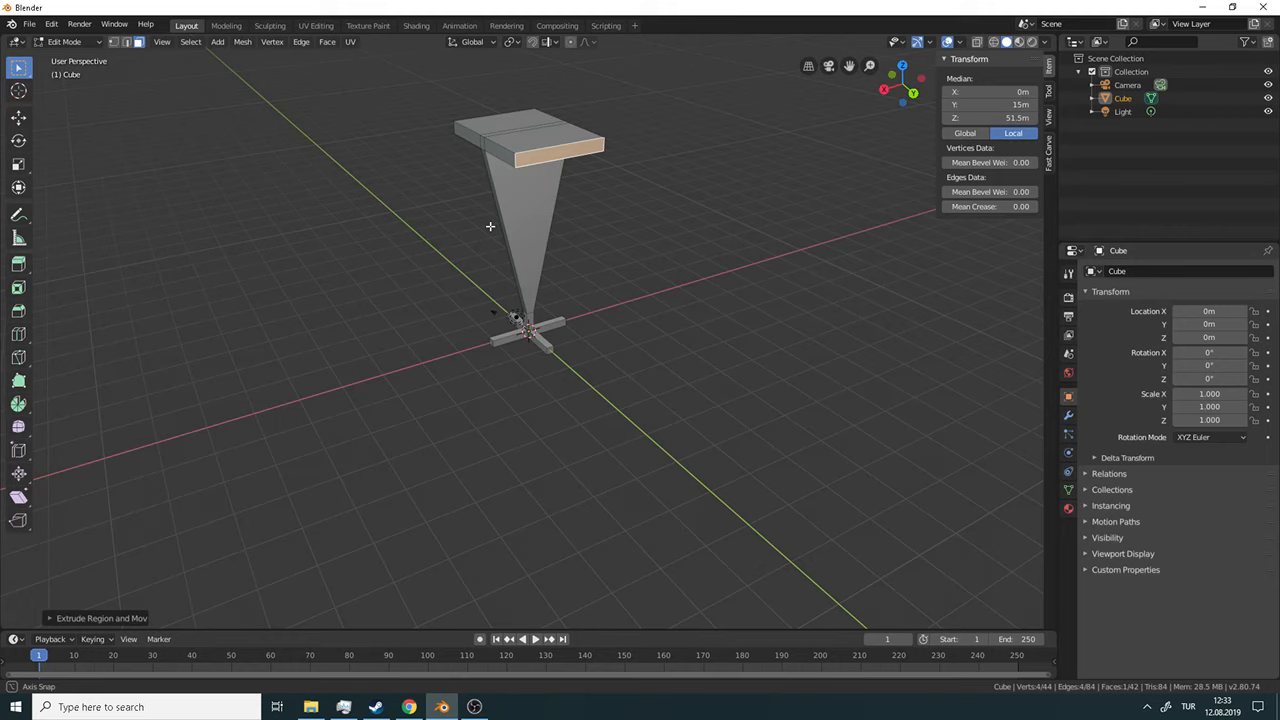
middle_click_drag(490, 226, 485, 229)
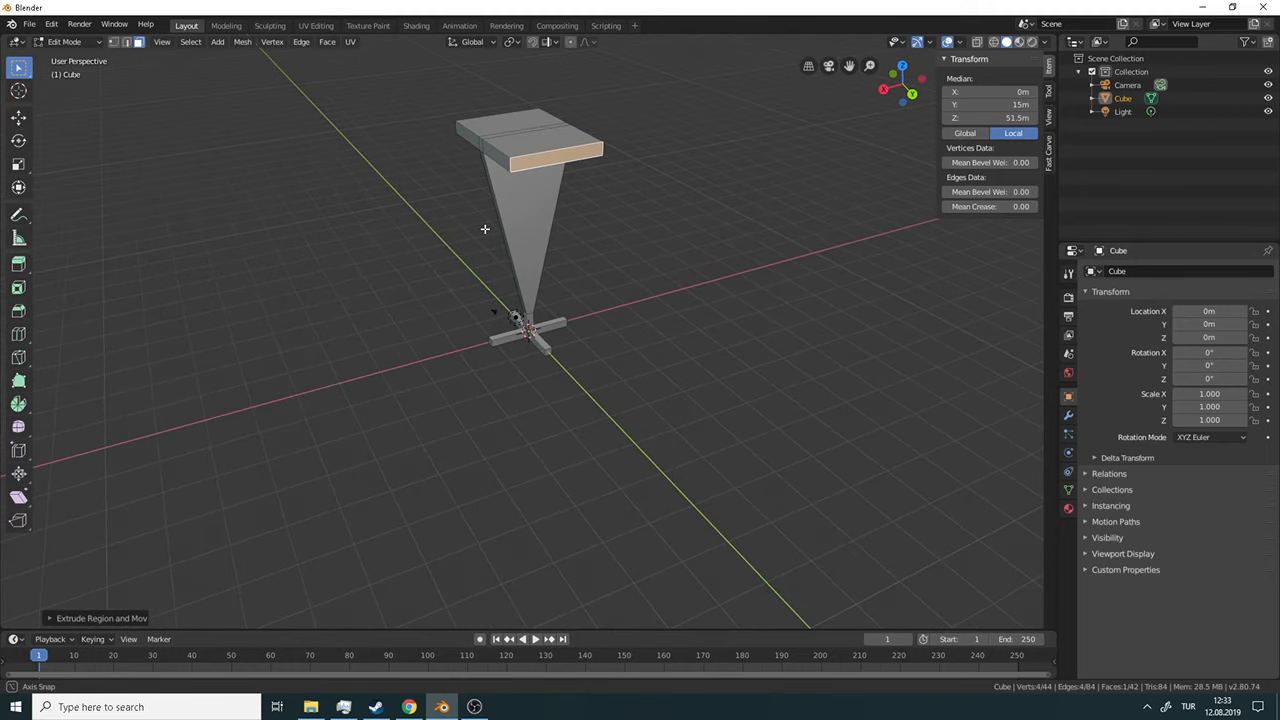
middle_click_drag(485, 229, 808, 247)
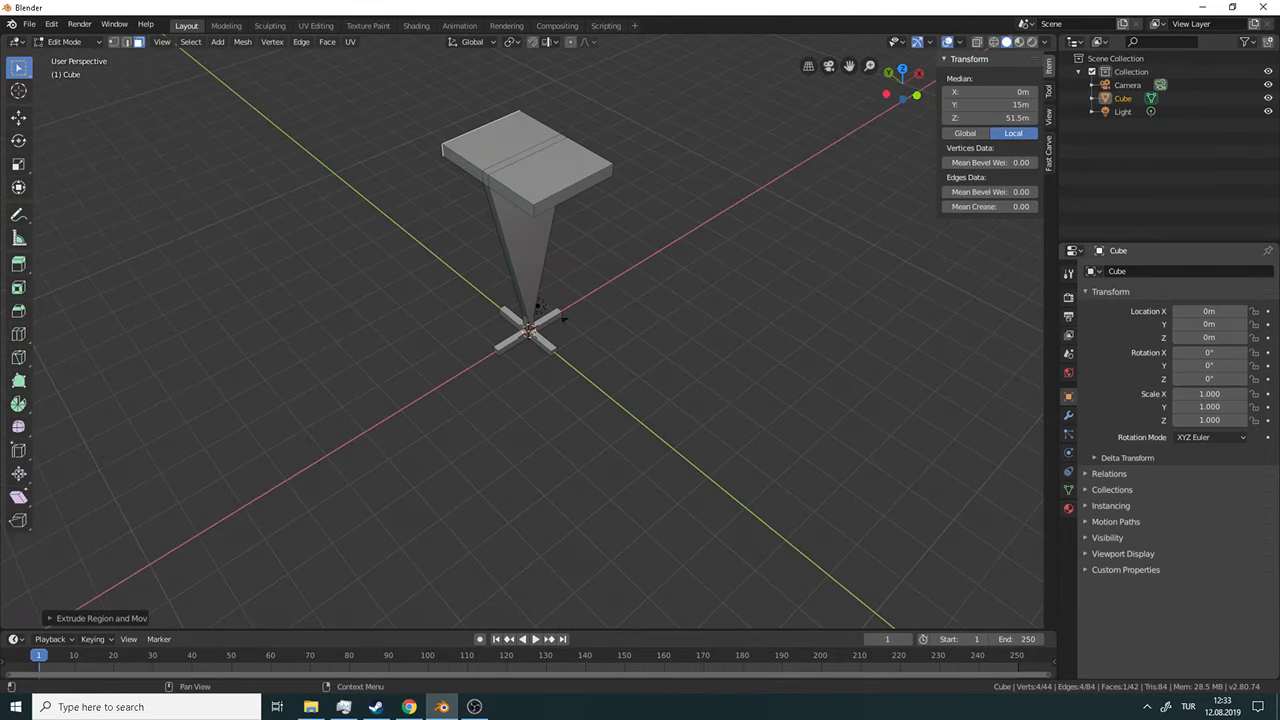
left_click(483, 706)
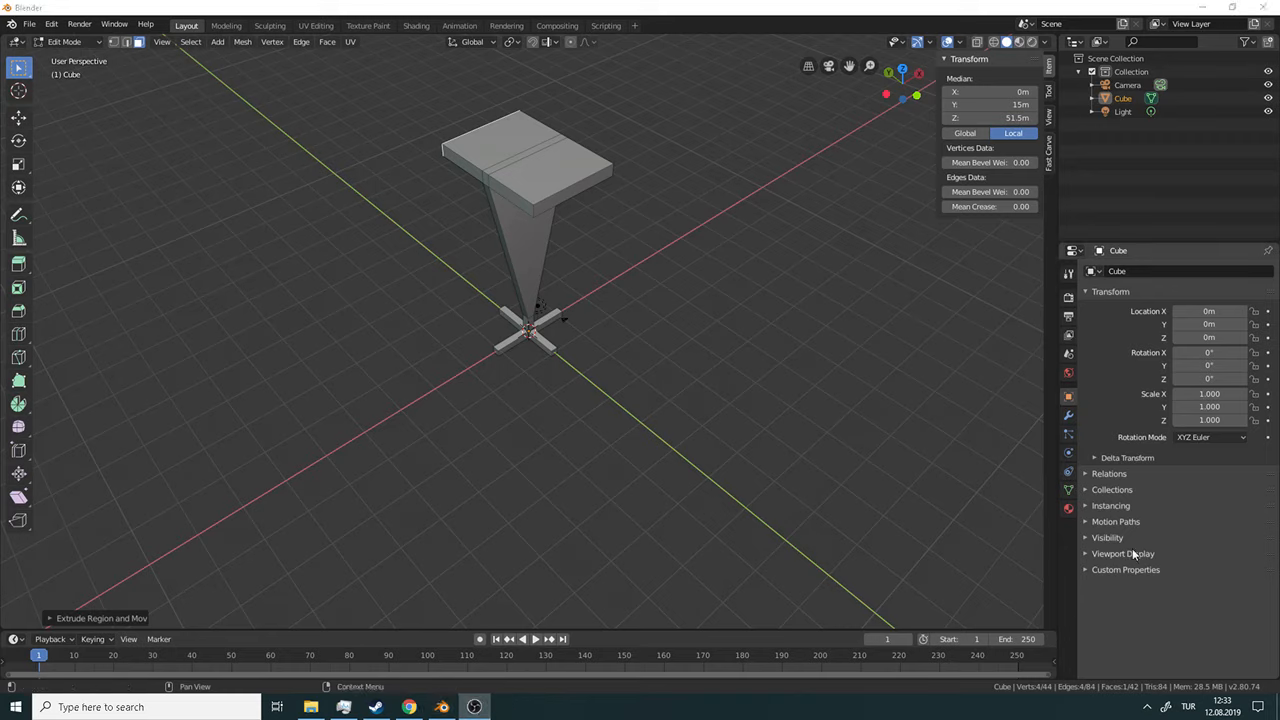